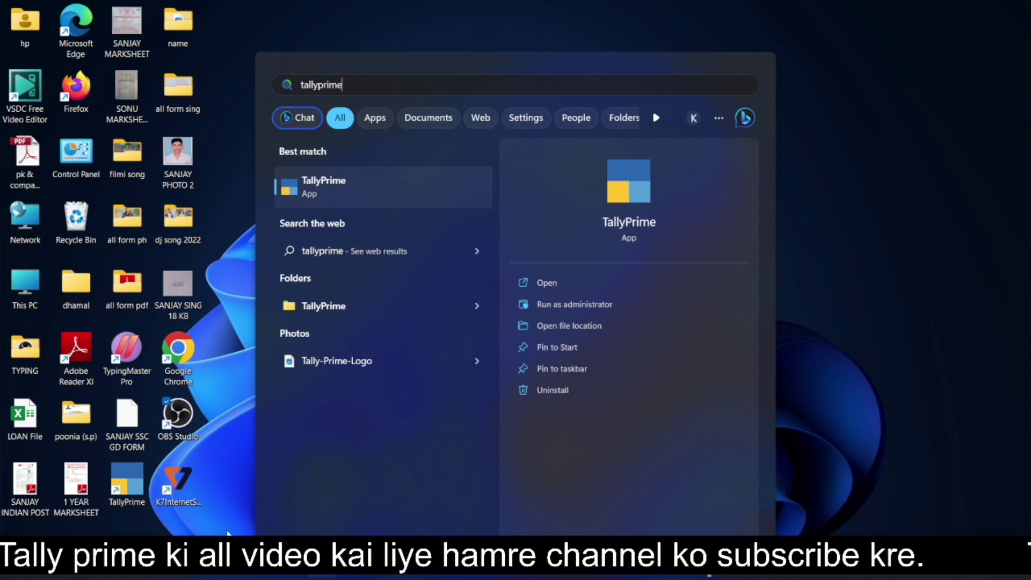
# Step: Launch TallyPrime and continue in Educational Mode when the licence server can't be reached
pyautogui.click(563, 281)
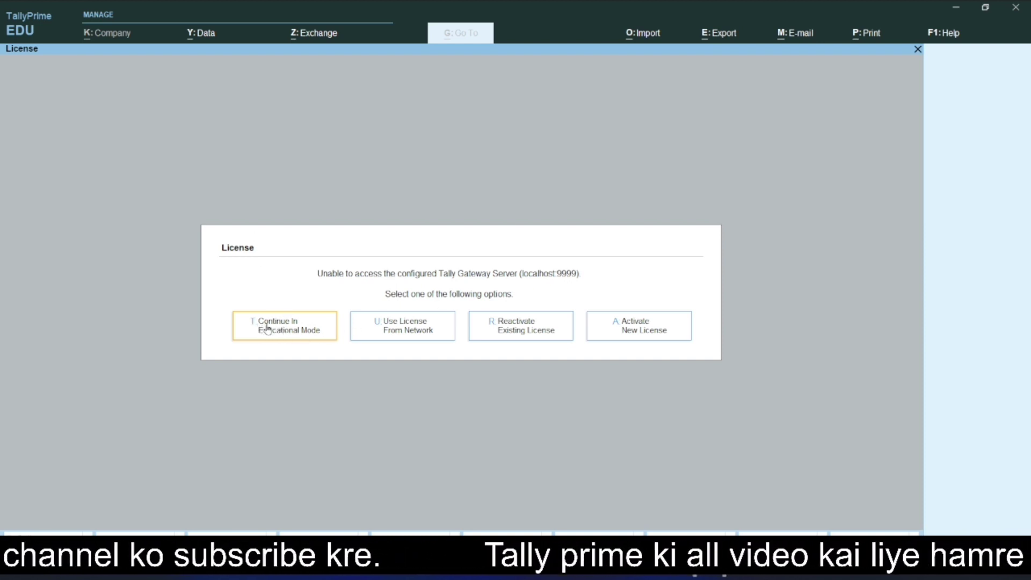
pyautogui.click(316, 339)
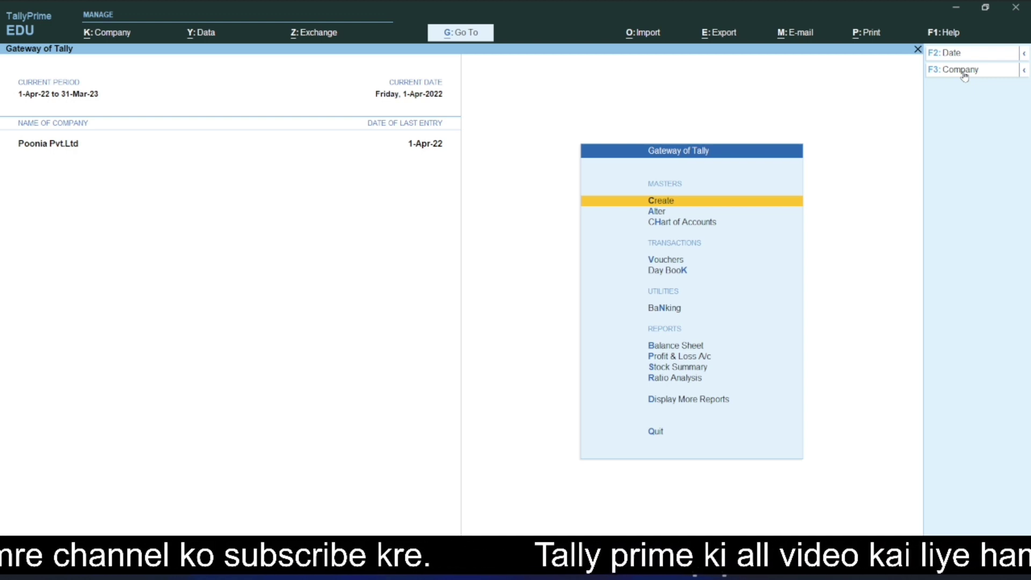
# Step: Choose Create Company from the List of Companies to get a blank Company Creation form
pyautogui.click(965, 76)
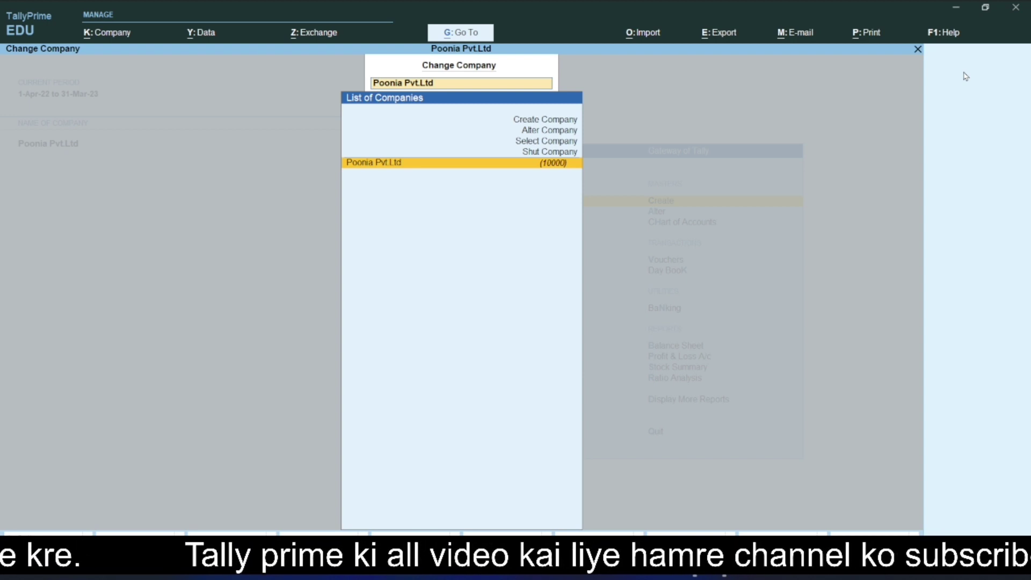
pyautogui.press('Up')
pyautogui.press('Up')
pyautogui.press('Up')
pyautogui.press('Up')
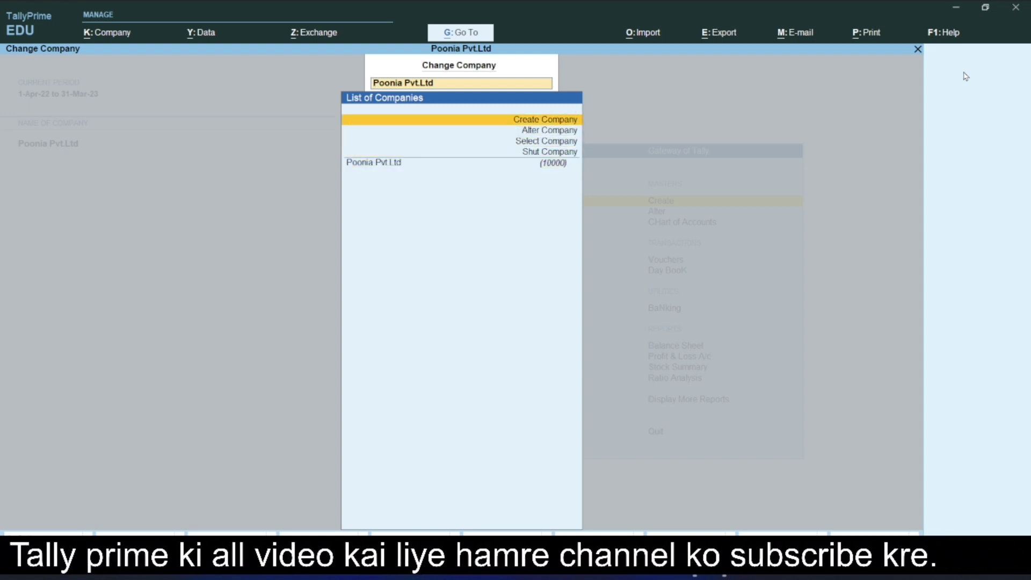
pyautogui.press('Return')
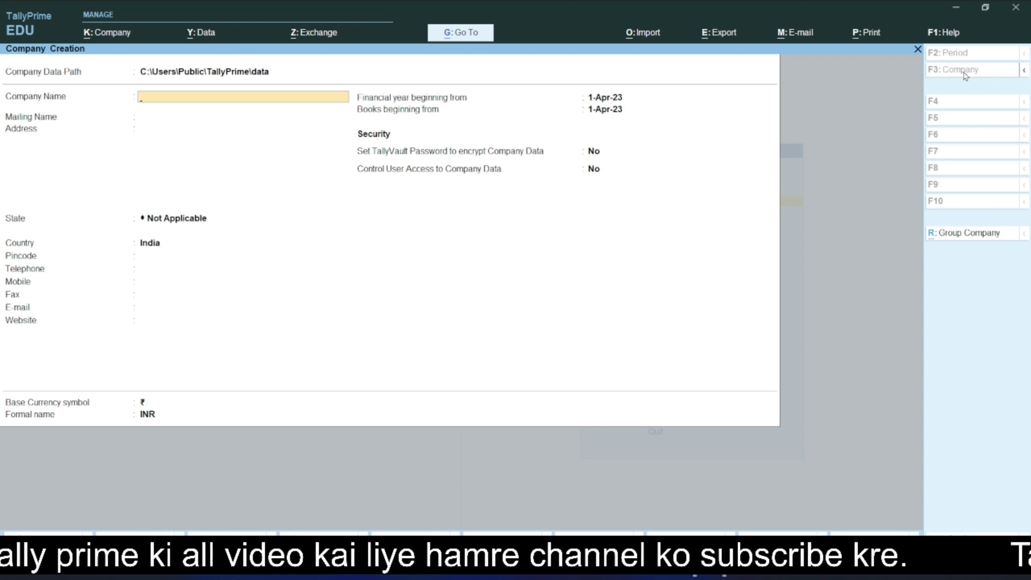
# Step: Name the company Raj Trading Company, keep the same mailing name, and enter the two-line address
pyautogui.write('Raj')
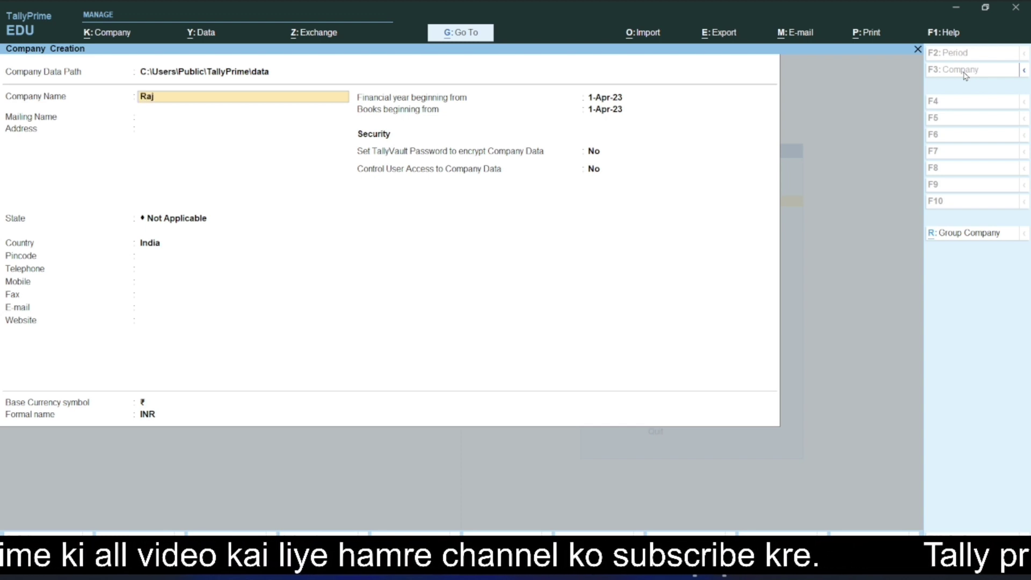
pyautogui.write(' Tra')
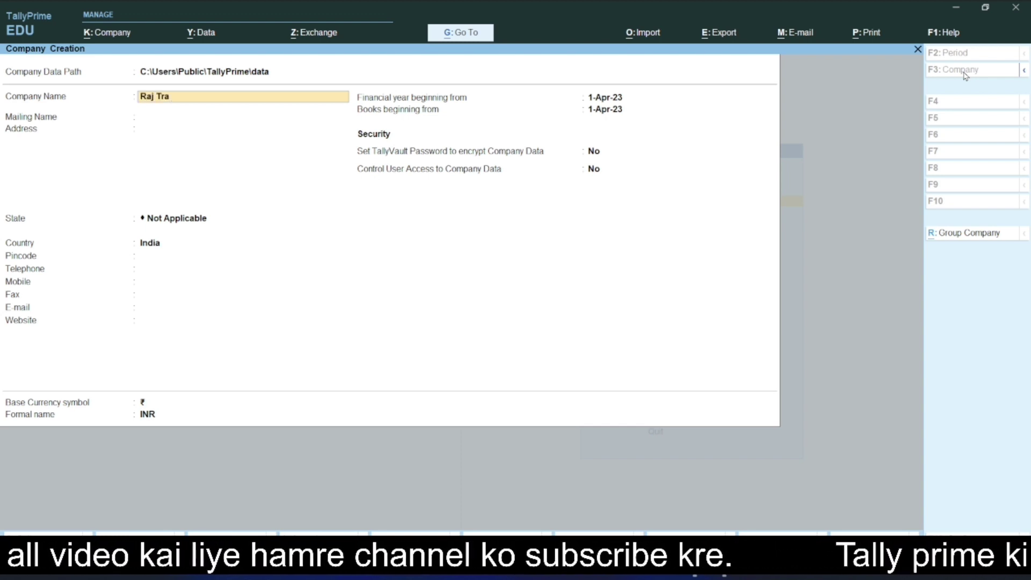
pyautogui.write('ding')
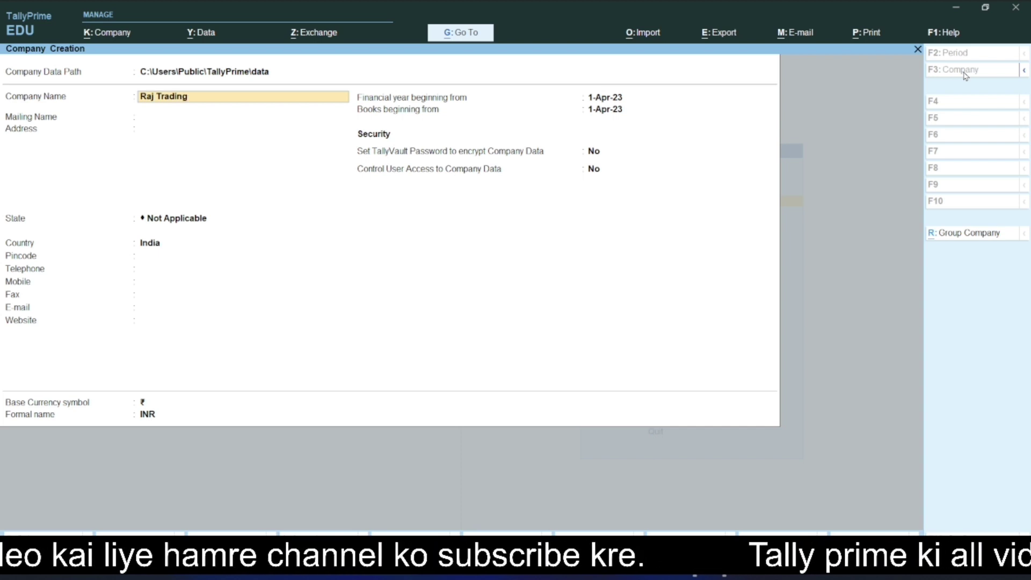
pyautogui.write(' Com')
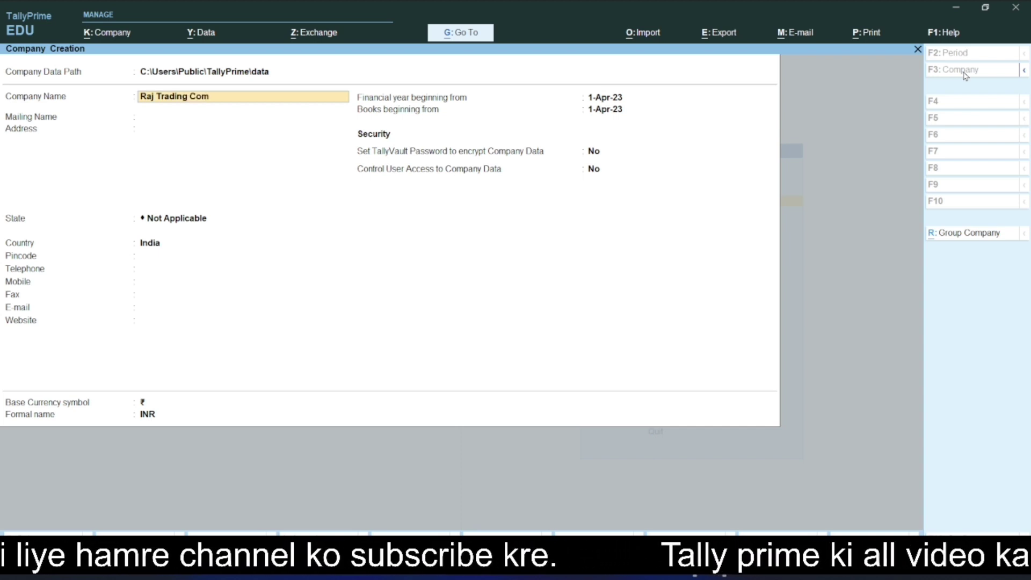
pyautogui.write('pany')
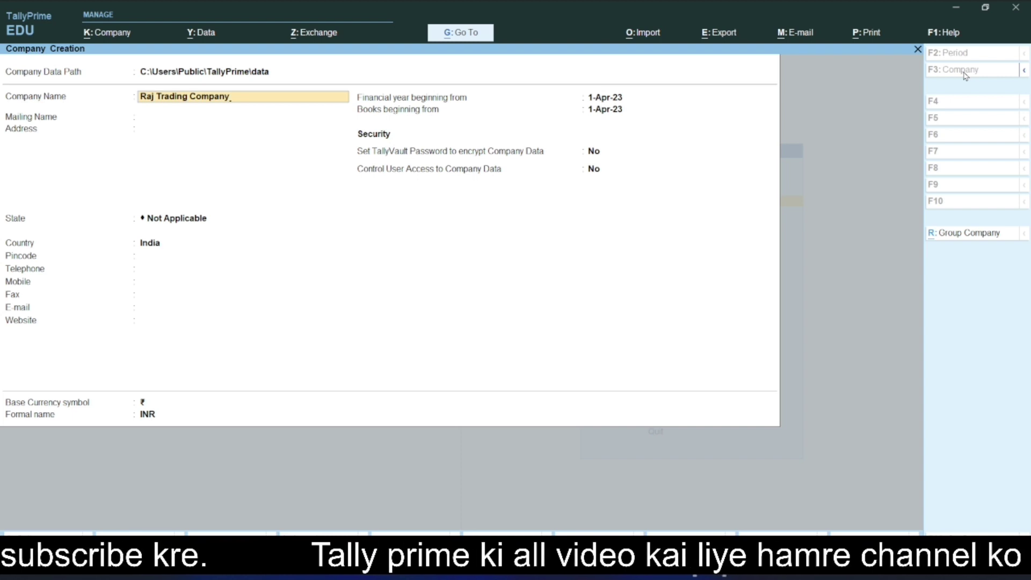
pyautogui.press('Return')
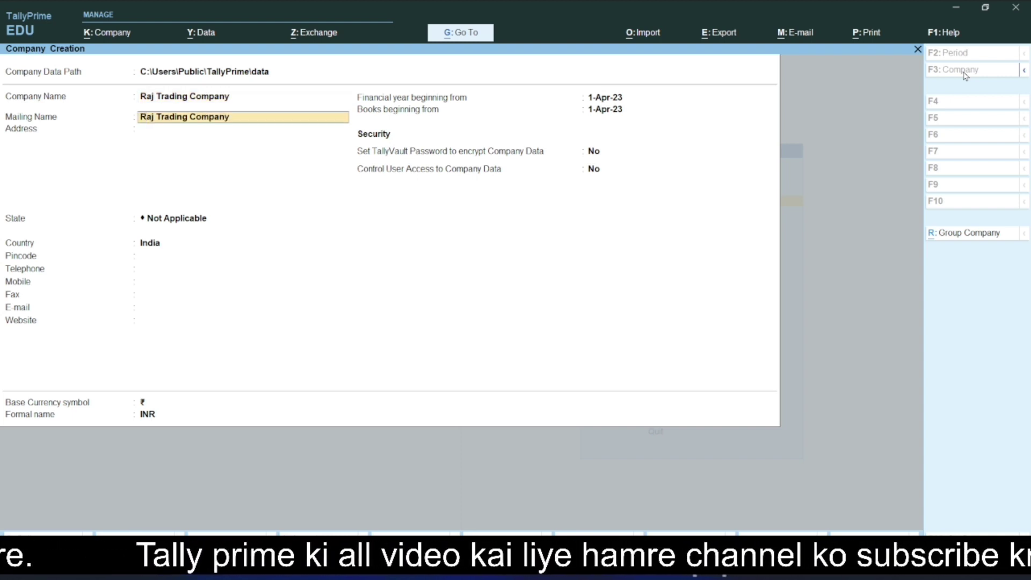
pyautogui.press('Return')
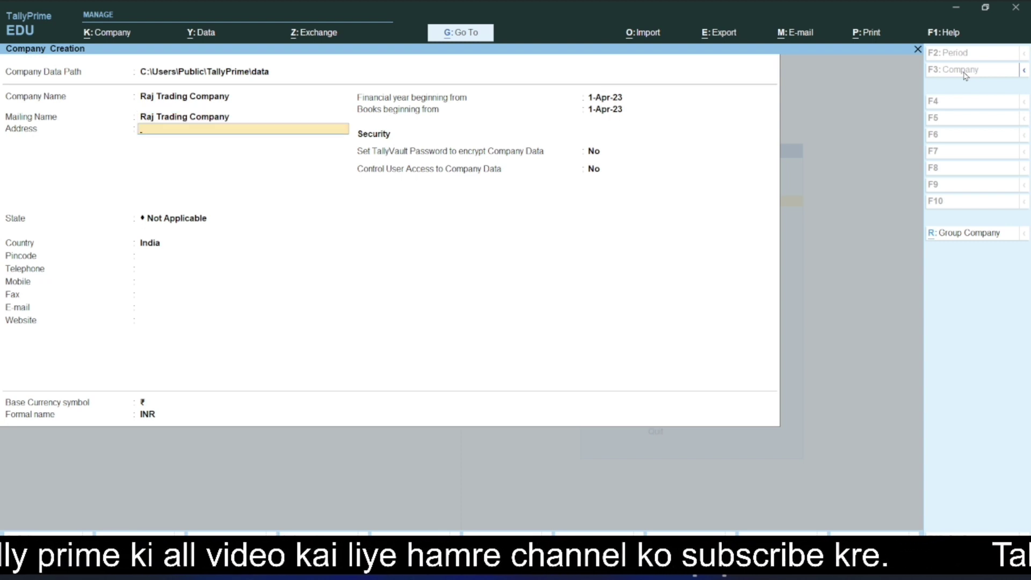
pyautogui.write('Raj Colony')
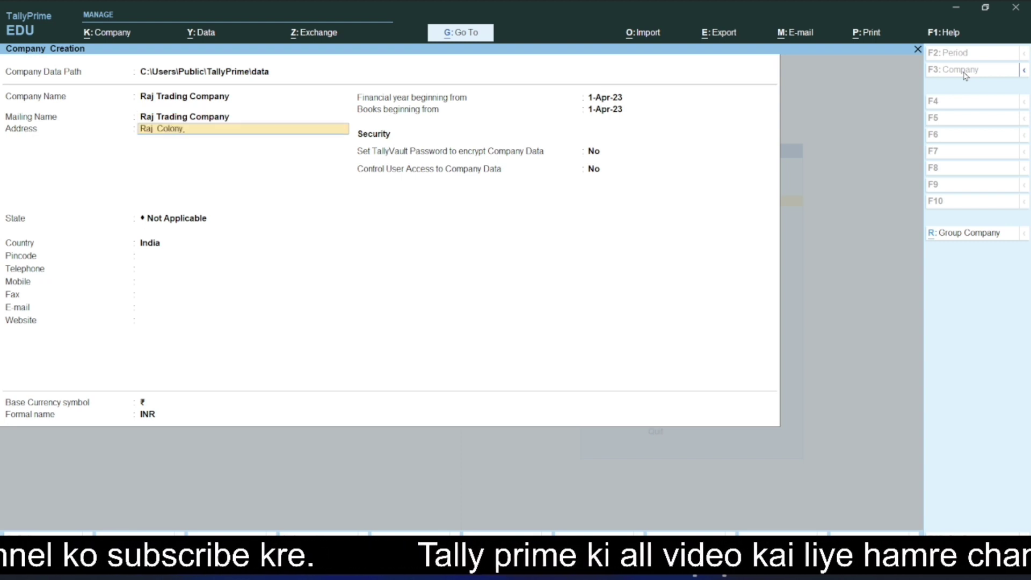
pyautogui.write(',Stat')
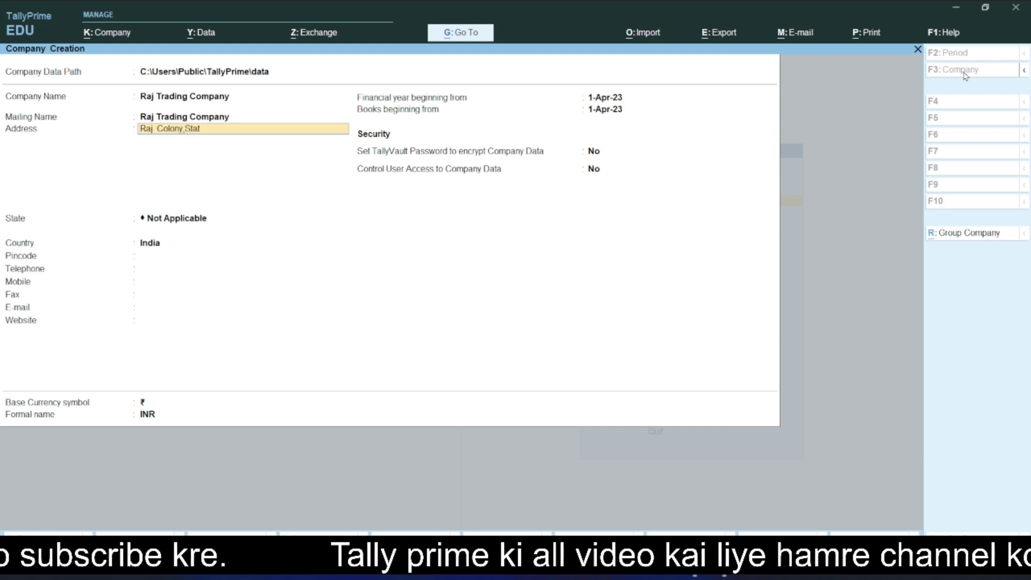
pyautogui.write('ion Road')
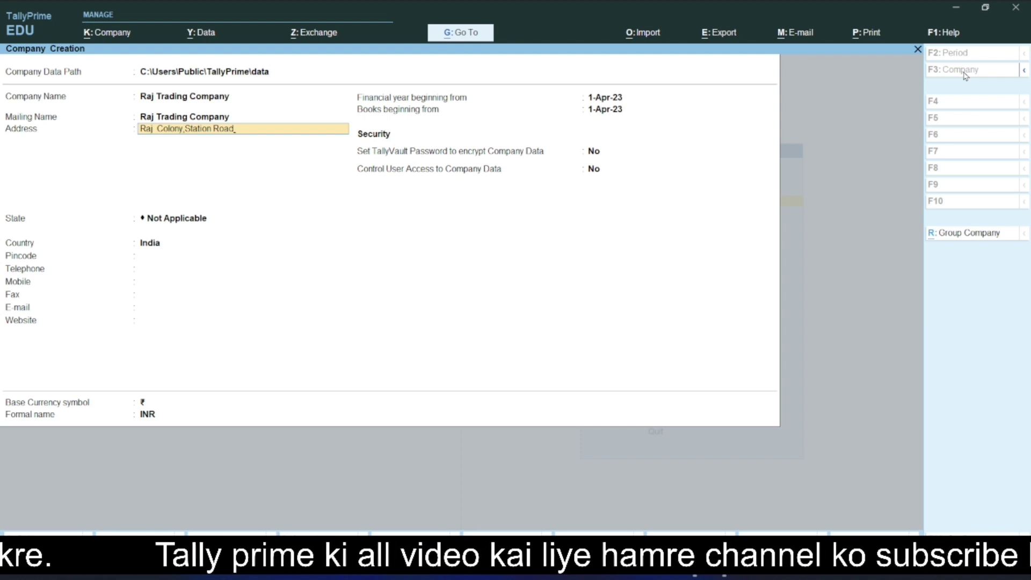
pyautogui.press('Return')
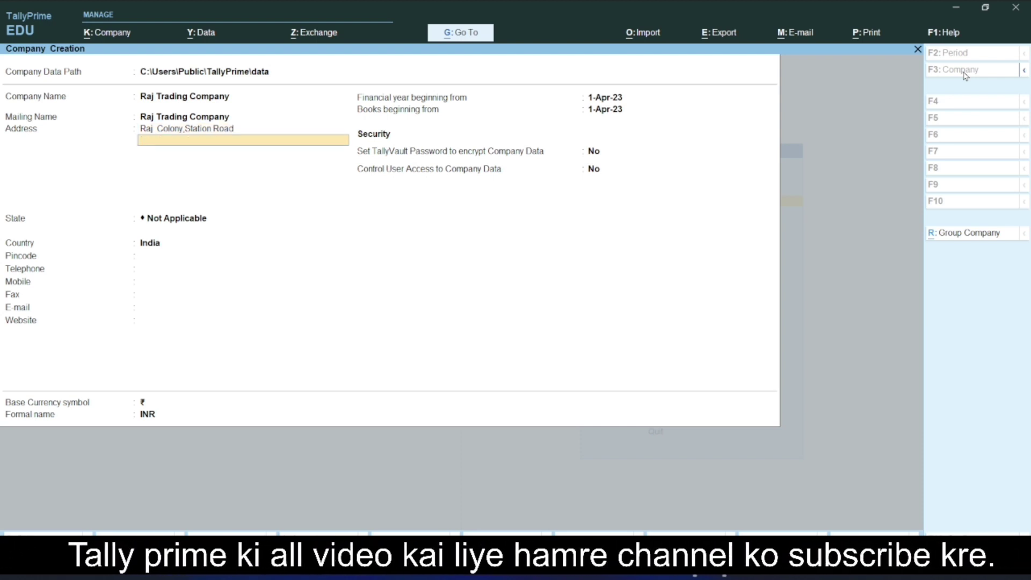
pyautogui.write('Jaipur')
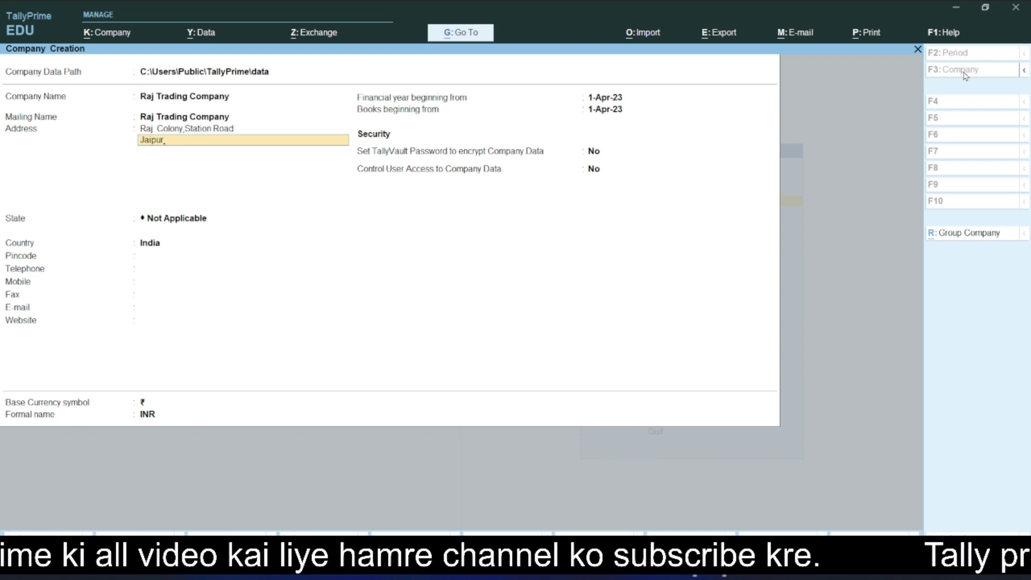
pyautogui.press('Return')
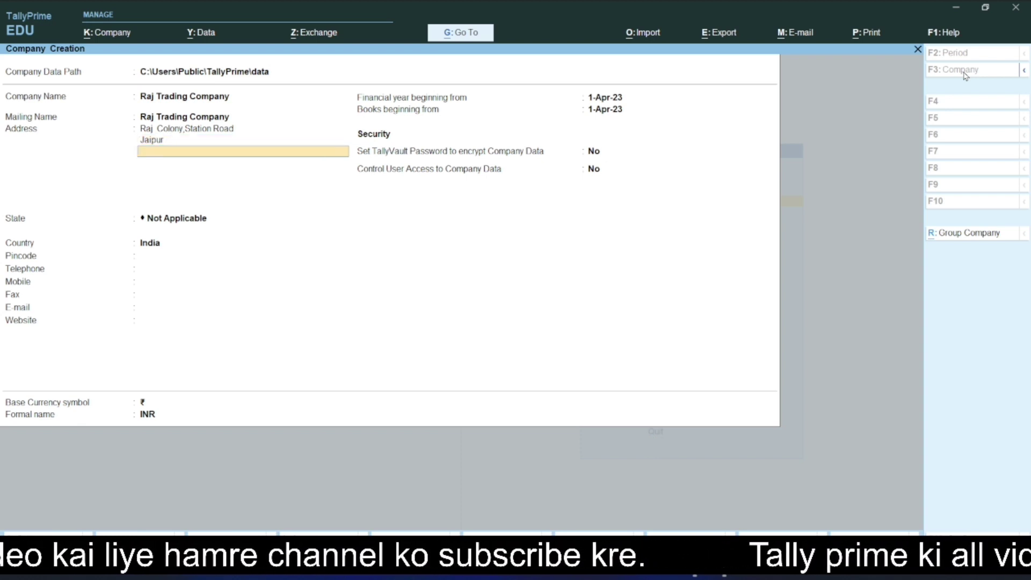
# Step: Set the company's state to Rajasthan and enter its pincode
pyautogui.press('Return')
pyautogui.write('R')
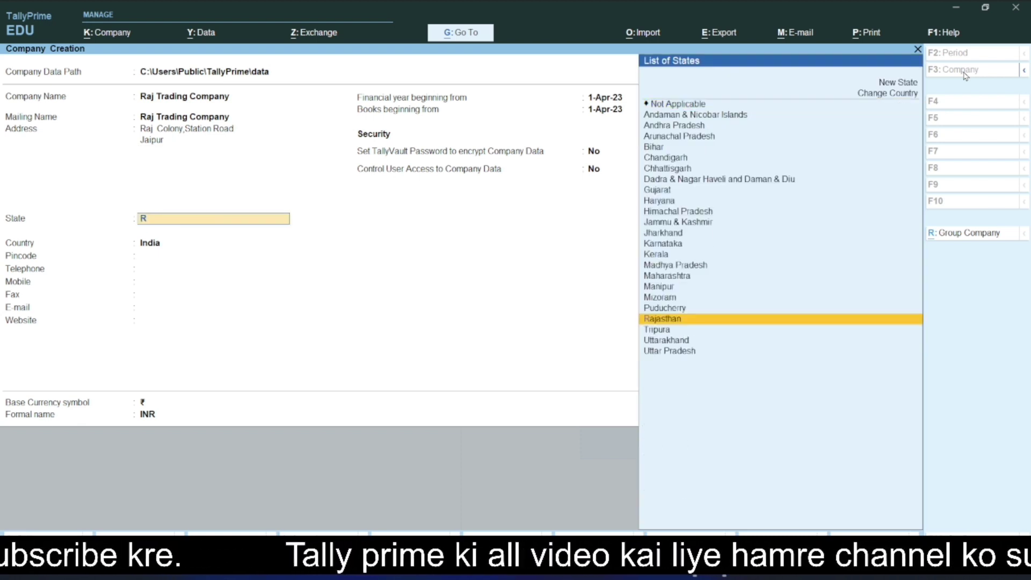
pyautogui.write('ag')
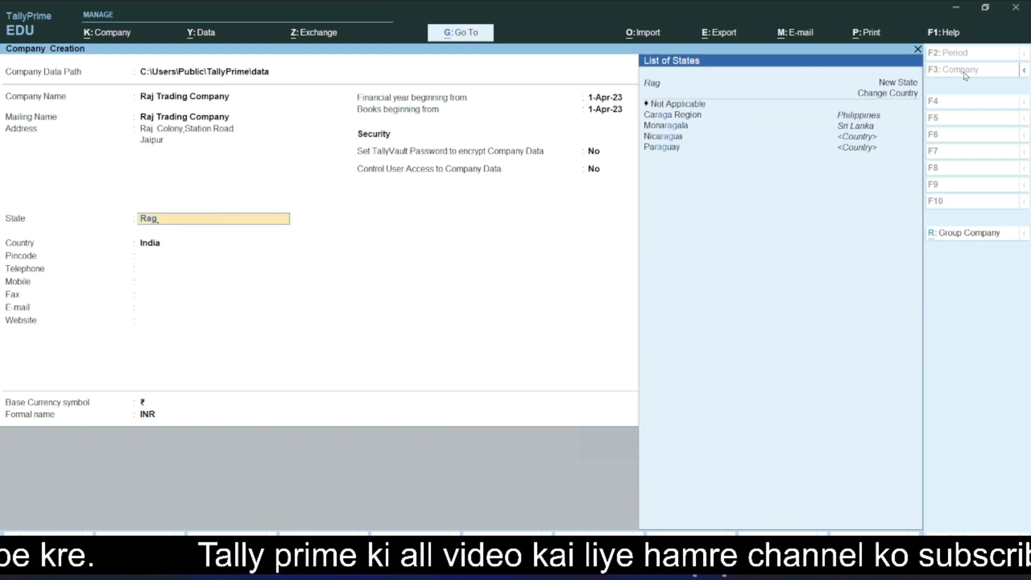
pyautogui.press('BackSpace')
pyautogui.write('j')
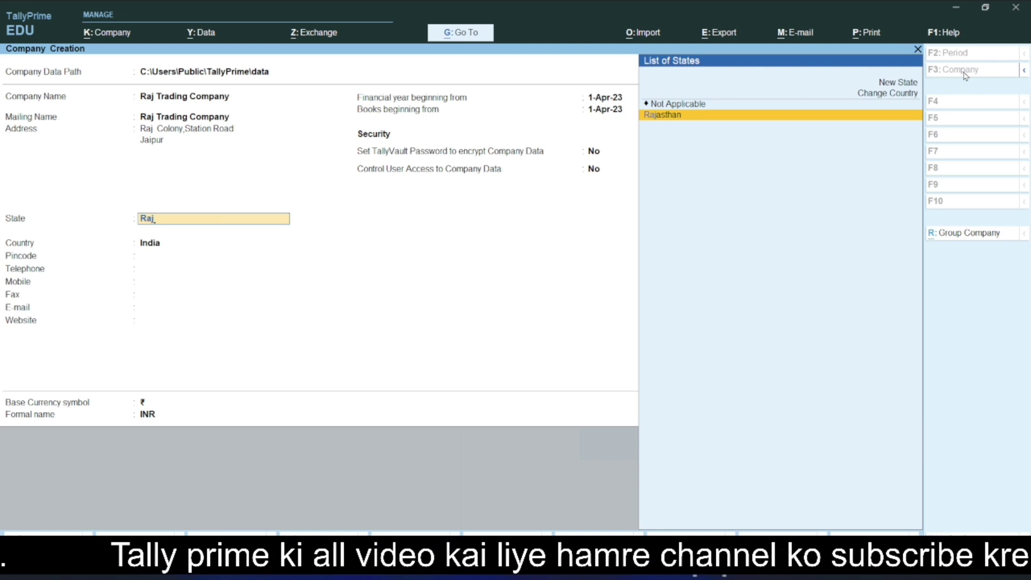
pyautogui.press('Return')
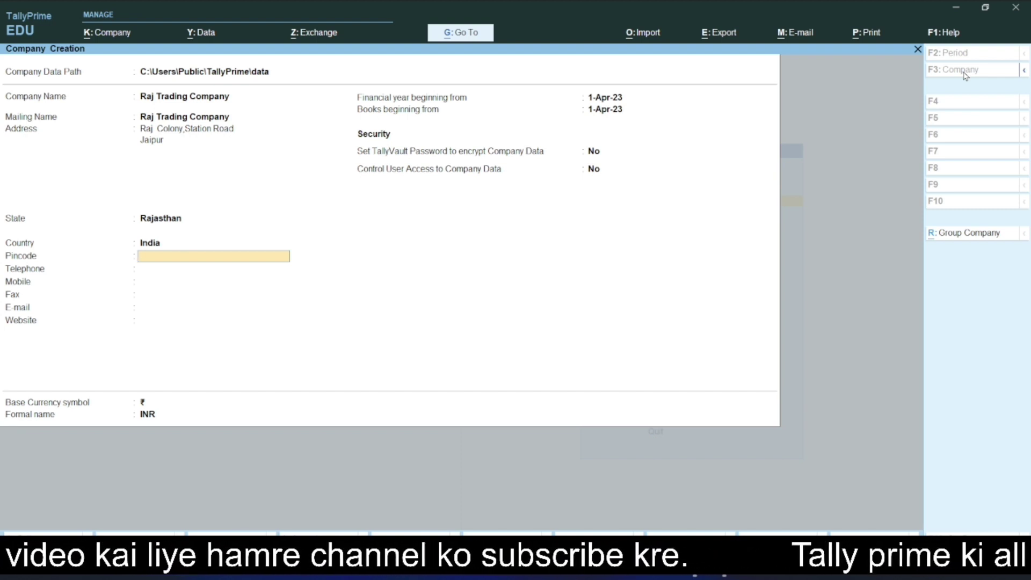
pyautogui.write('231562')
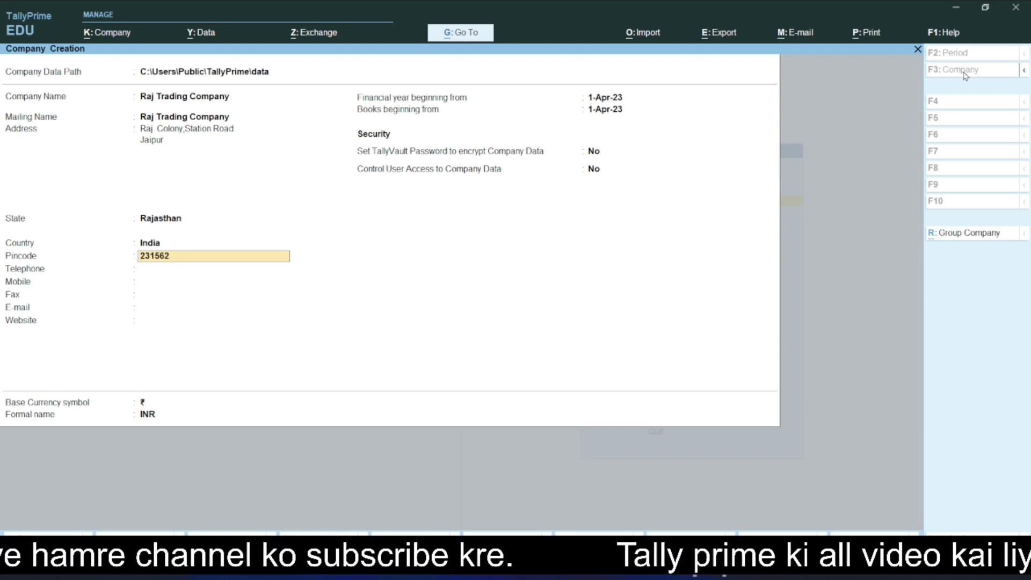
pyautogui.press('Return')
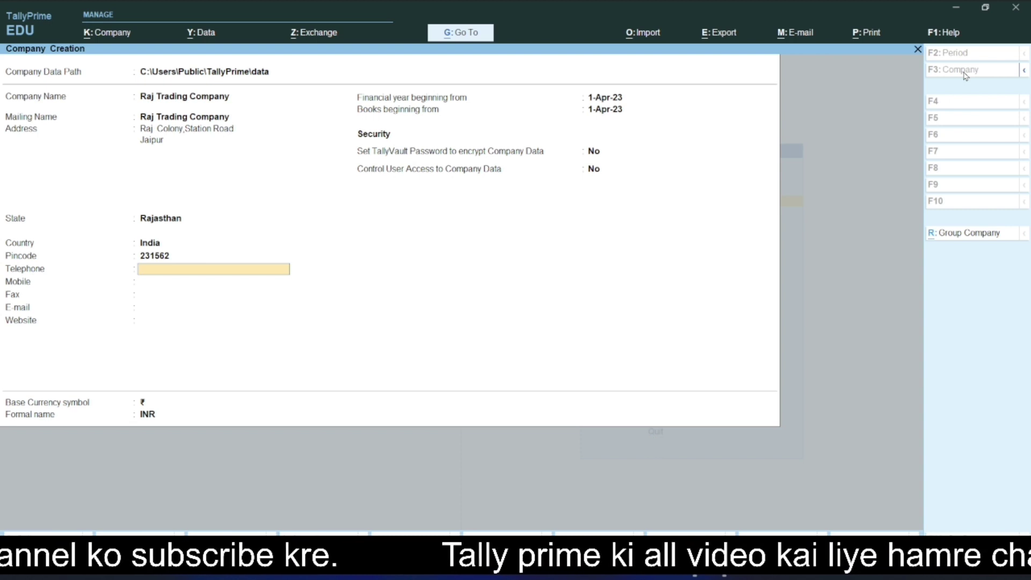
# Step: Enter the company's telephone number, mobile number and e-mail address, leaving Fax and Website blank
pyautogui.write('987152')
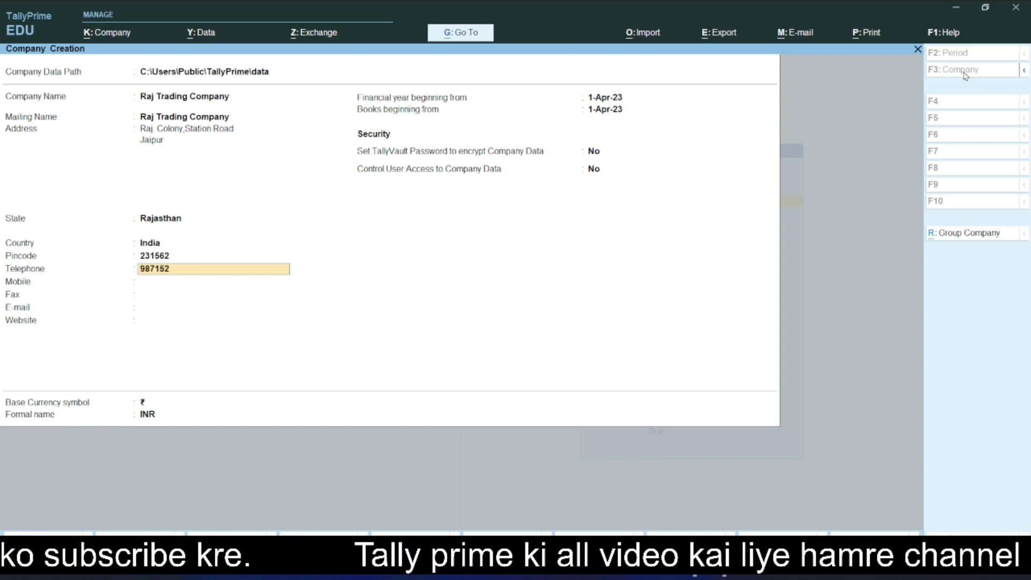
pyautogui.write('3')
pyautogui.press('Return')
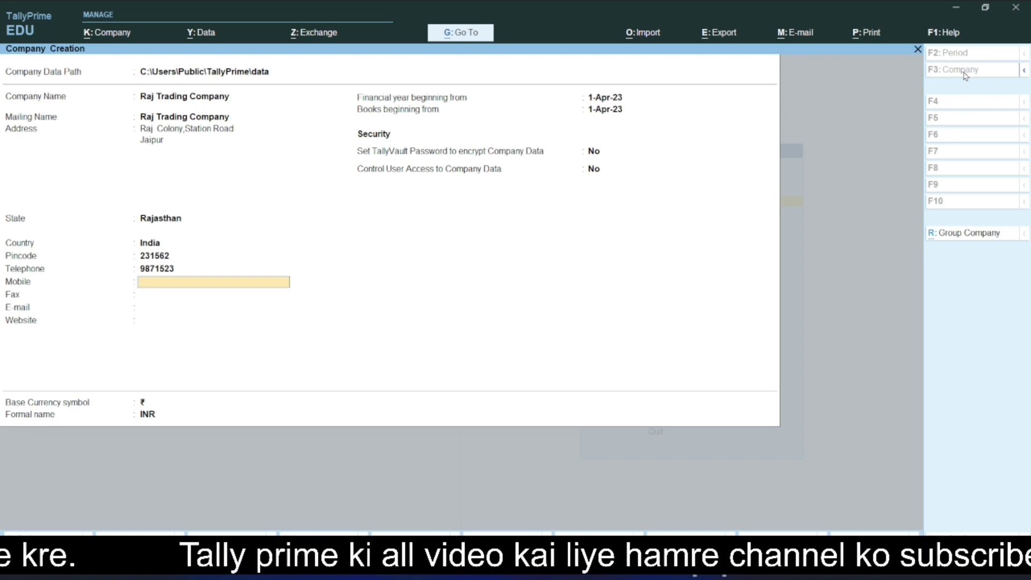
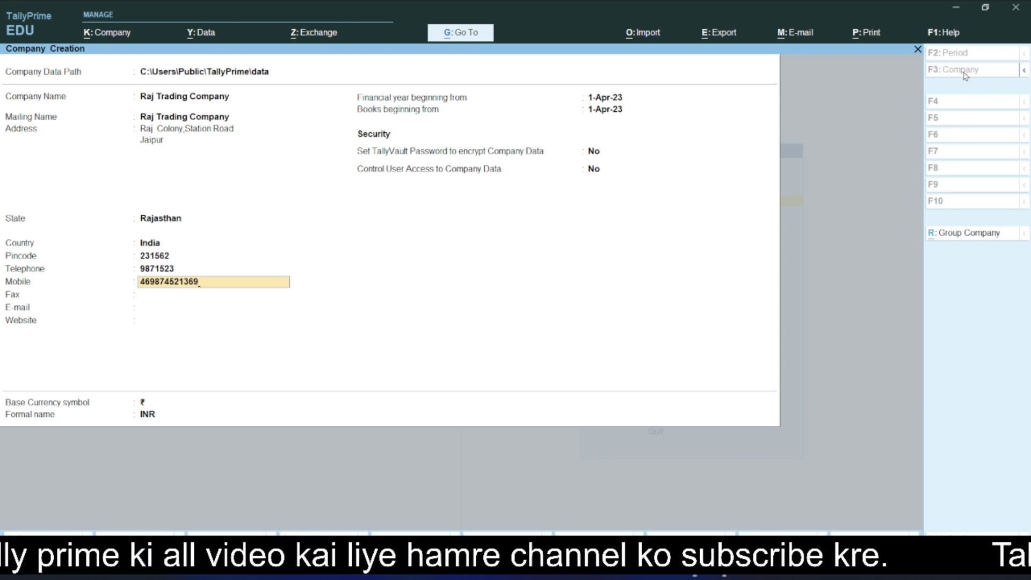
pyautogui.press('Home')
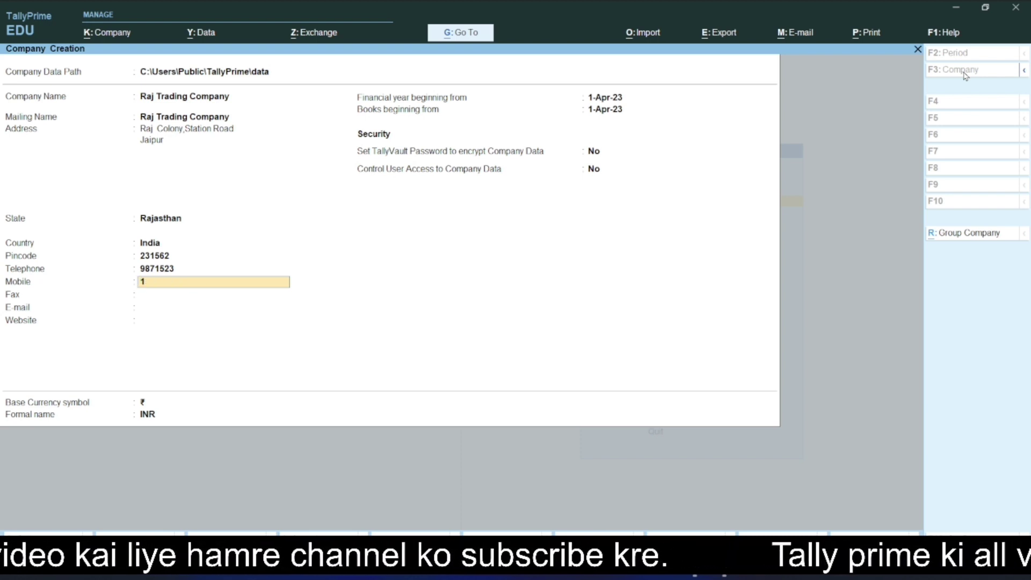
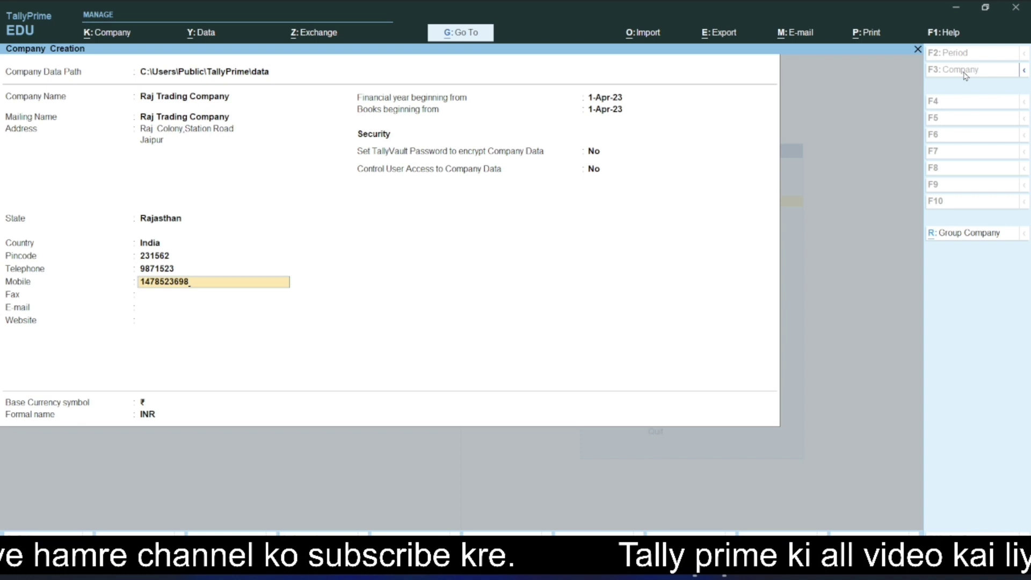
pyautogui.press('Return')
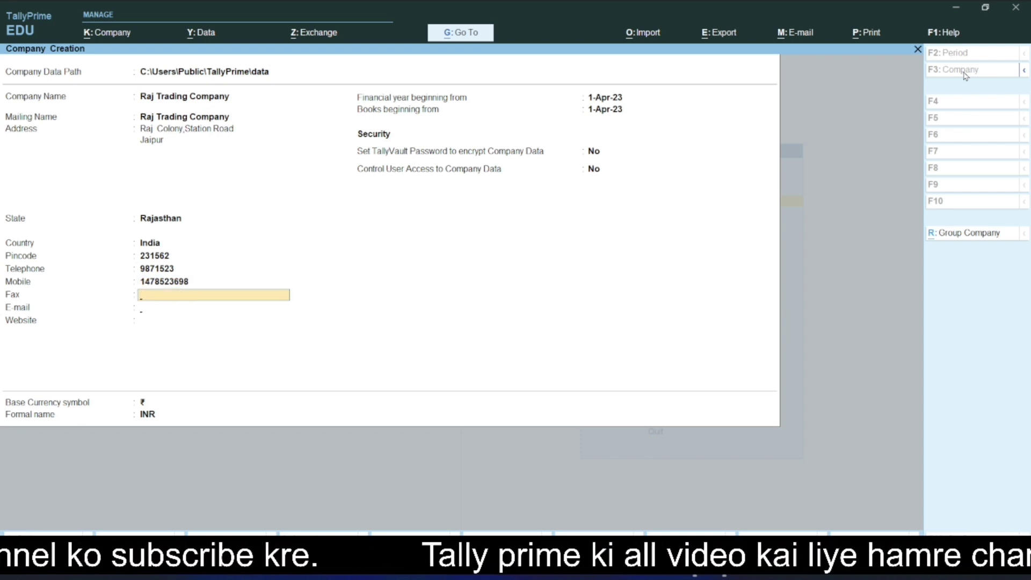
pyautogui.press('Return')
pyautogui.write('s')
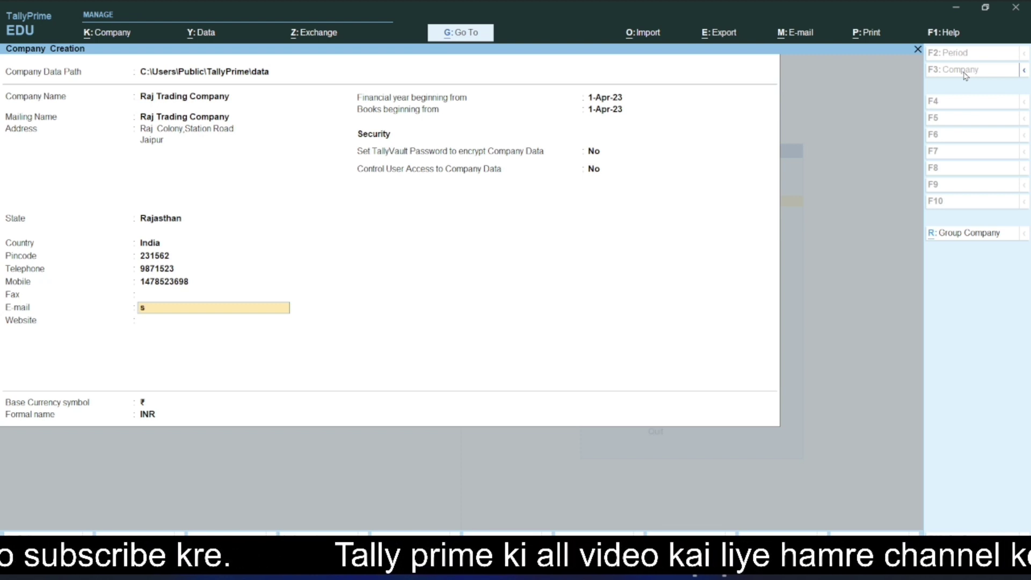
pyautogui.write('hdfgse')
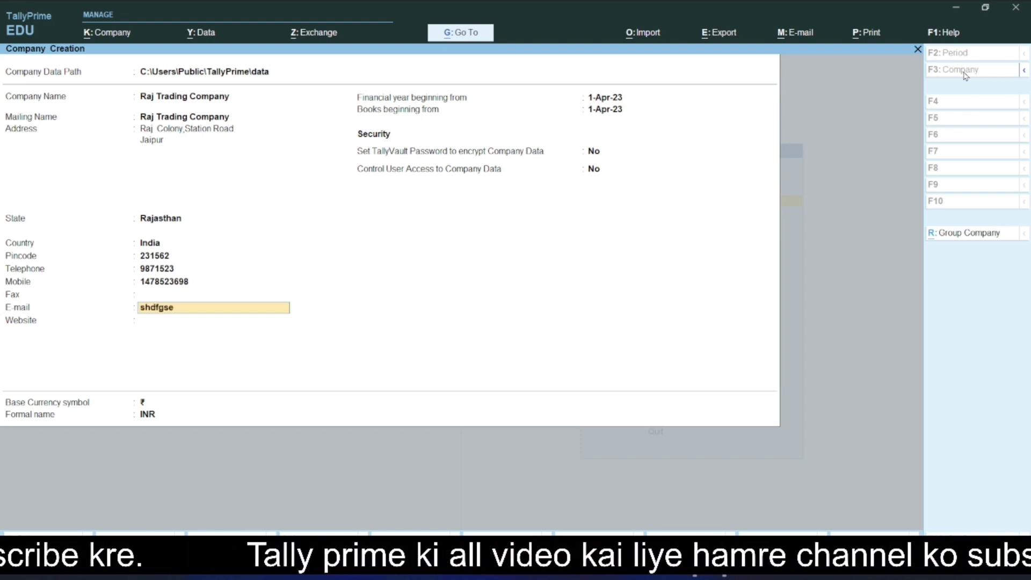
pyautogui.press('BackSpace')
pyautogui.press('BackSpace')
pyautogui.press('BackSpace')
pyautogui.press('BackSpace')
pyautogui.press('BackSpace')
pyautogui.press('BackSpace')
pyautogui.press('BackSpace')
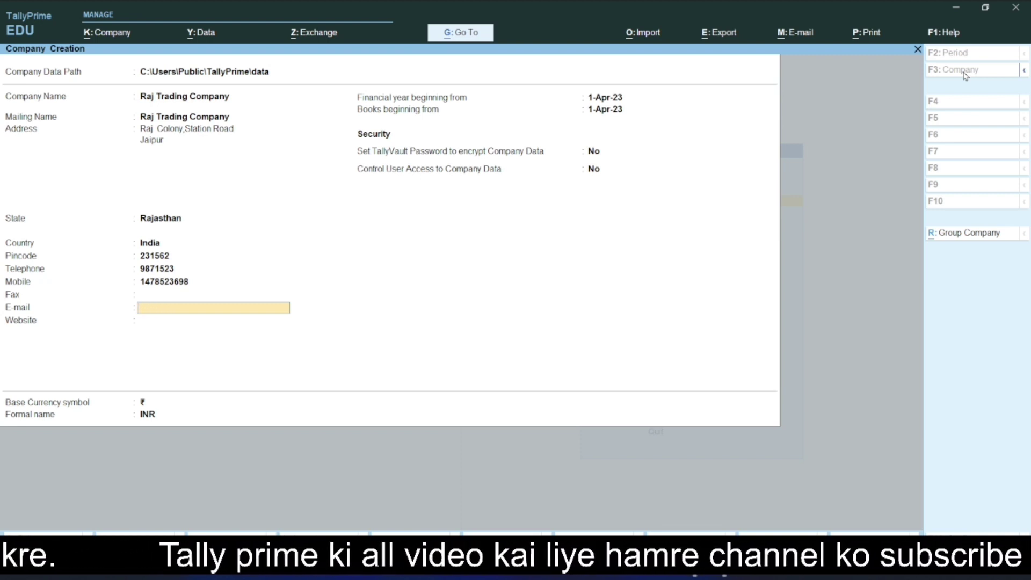
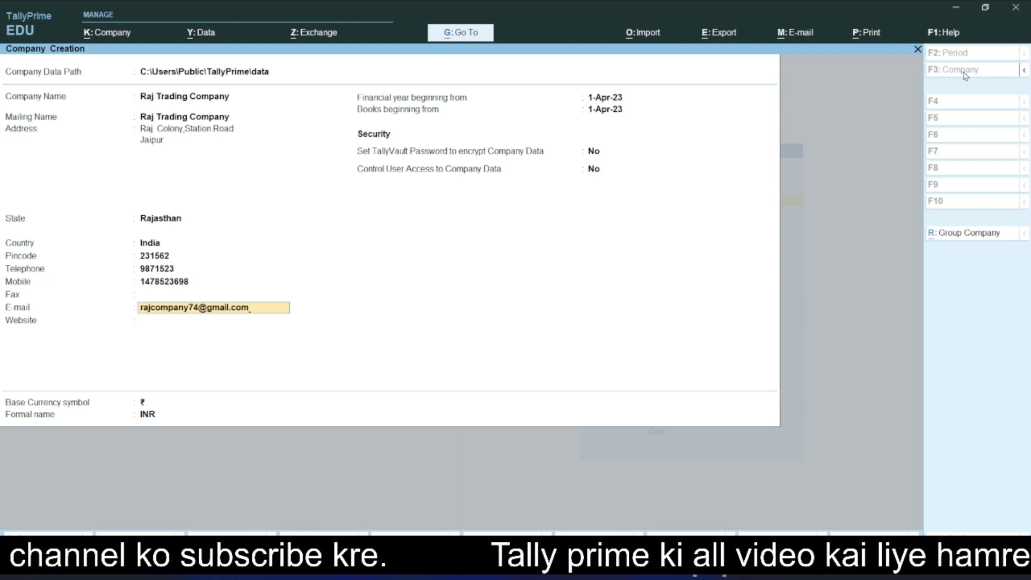
pyautogui.press('Return')
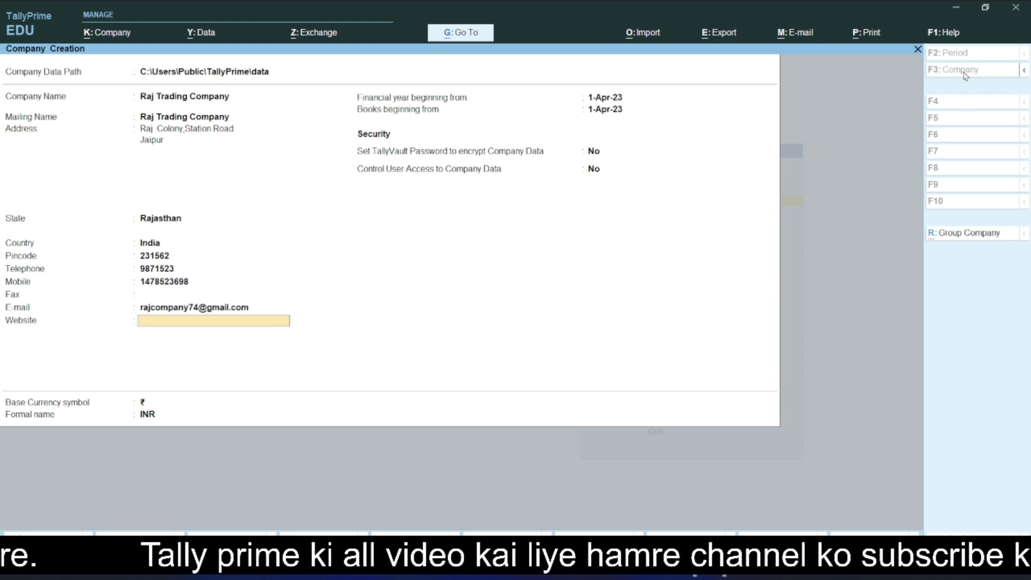
pyautogui.press('Return')
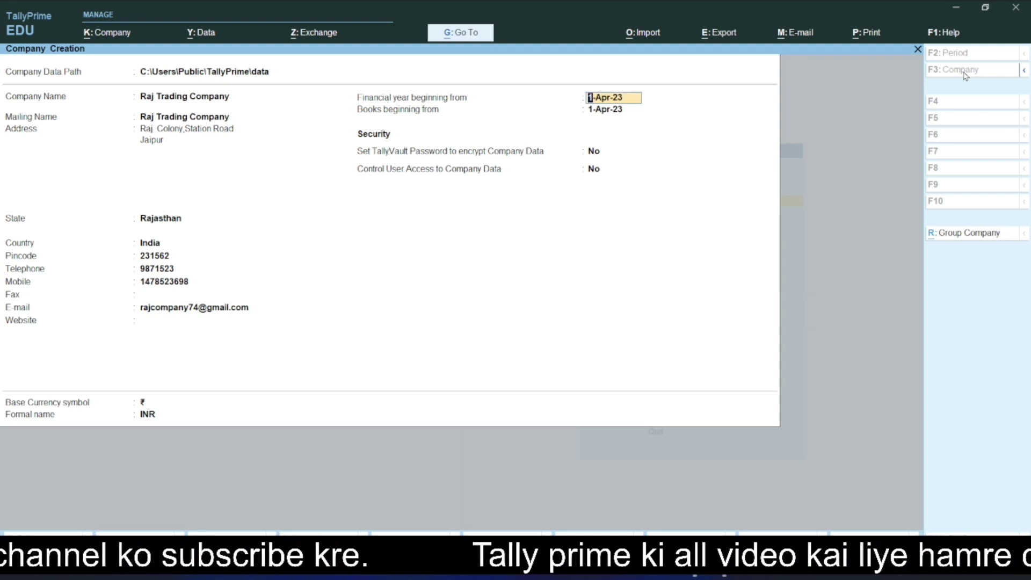
# Step: Set financial year and books beginning to 1-Apr-23, with TallyVault encryption left at No
pyautogui.write('1+4+23')
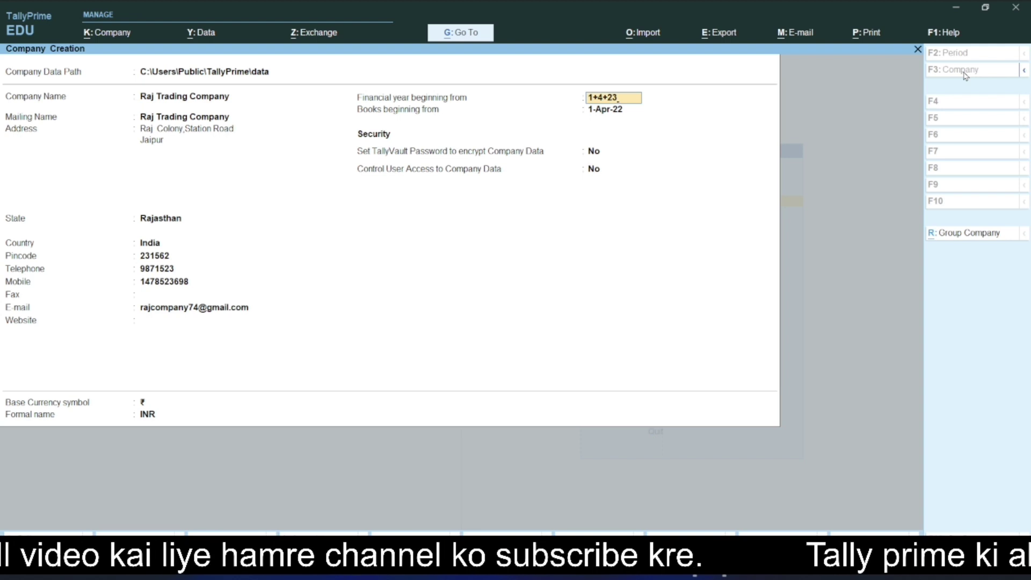
pyautogui.press('Return')
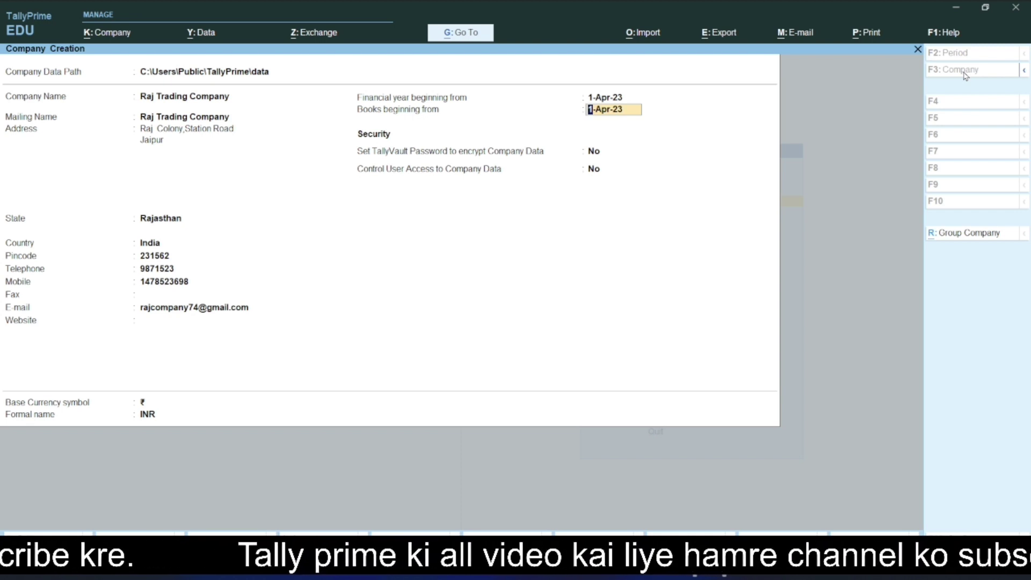
pyautogui.press('Return')
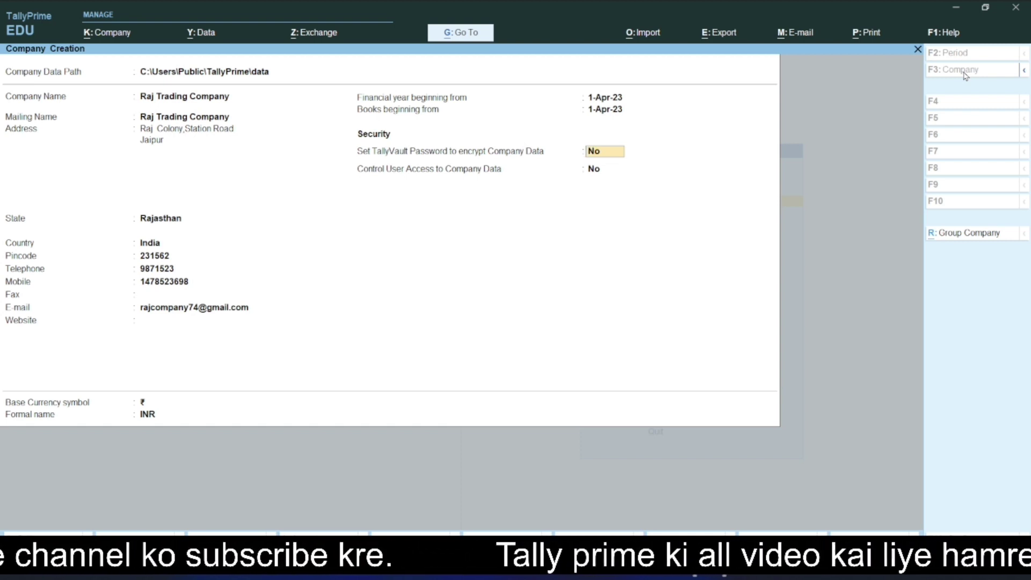
pyautogui.press('Return')
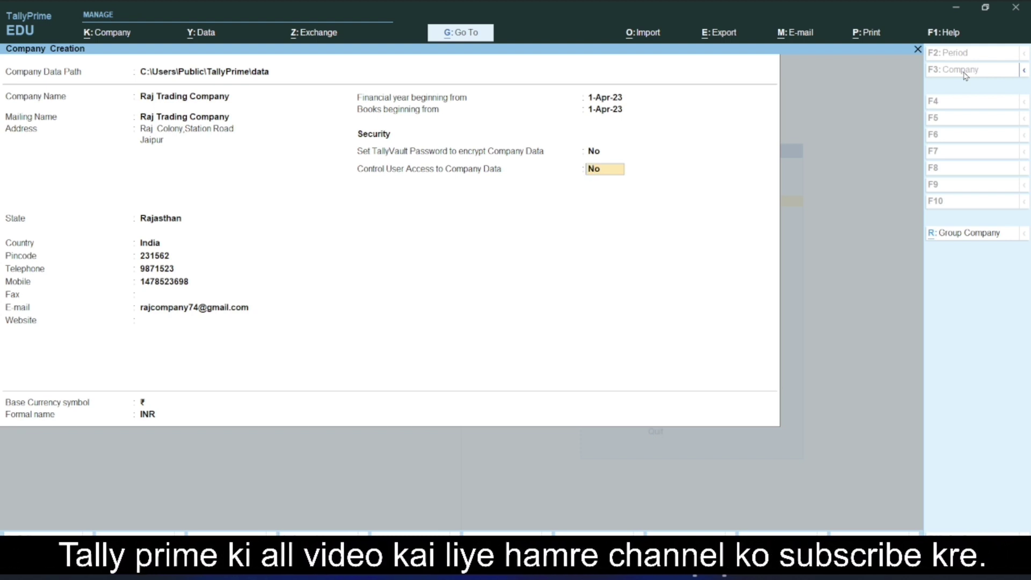
# Step: Turn on user access control, set the administrator username and confirmed password, keep TallyAudit off
pyautogui.write('y')
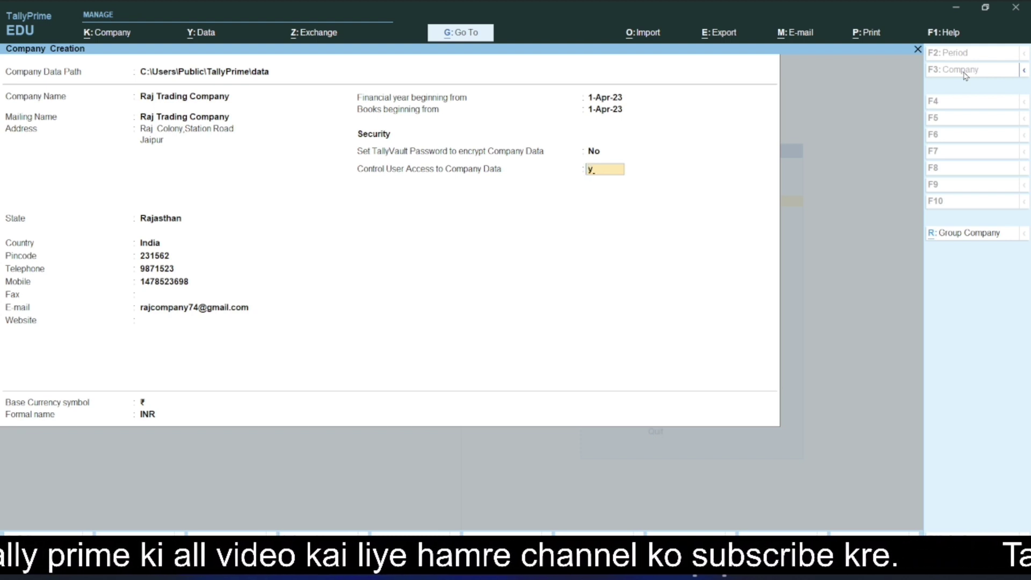
pyautogui.press('Return')
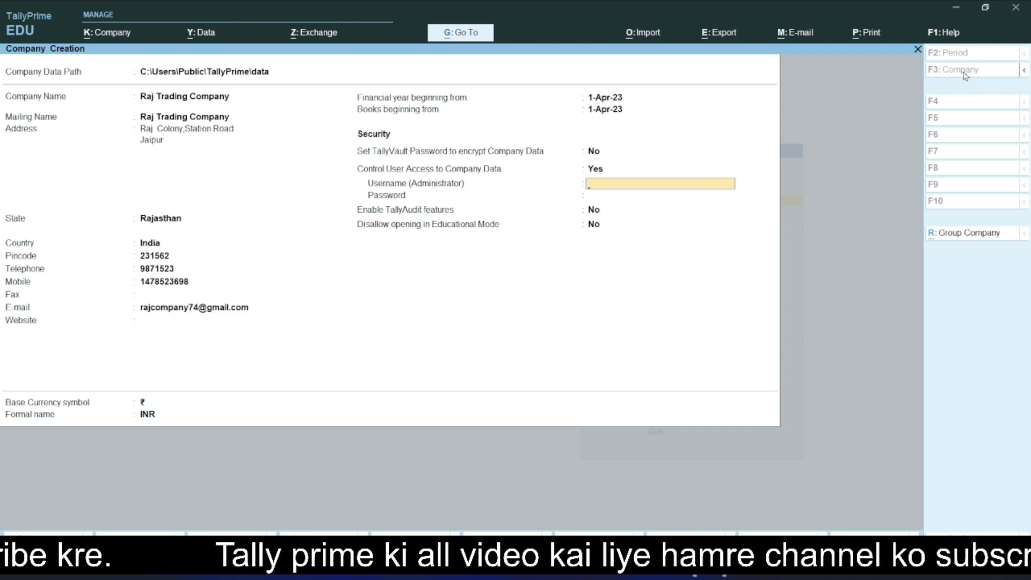
pyautogui.write('raj')
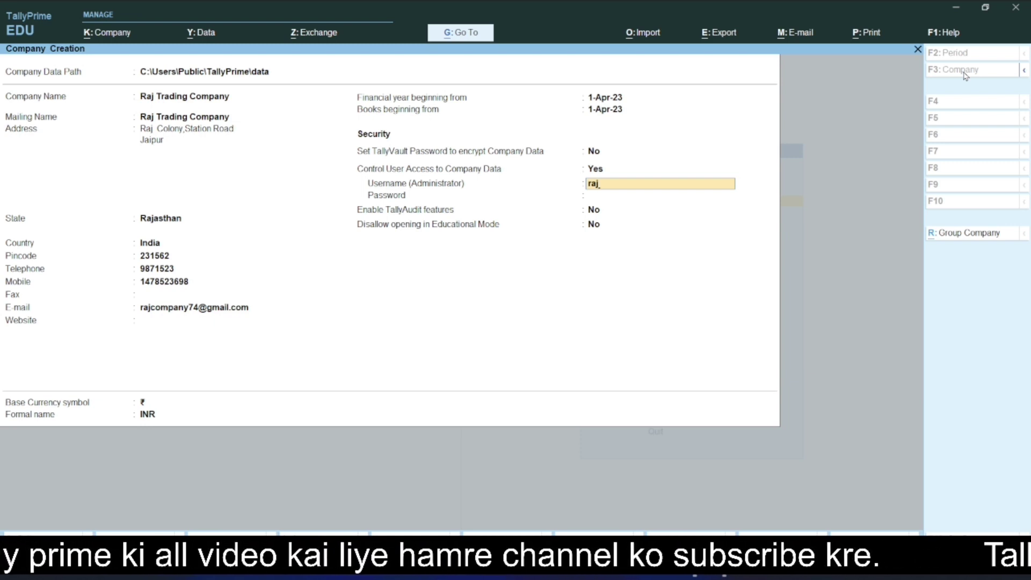
pyautogui.press('Return')
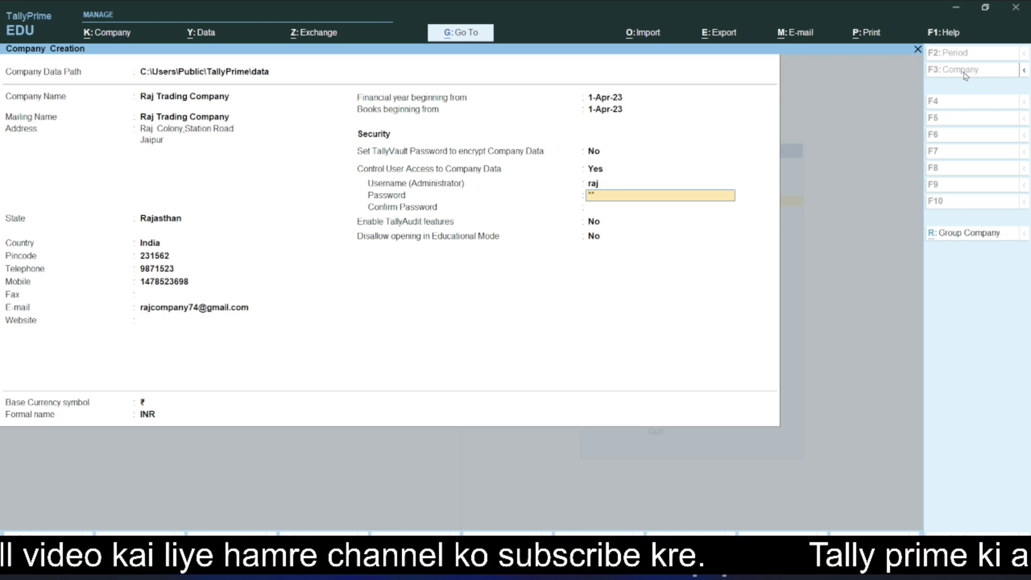
pyautogui.press('Return')
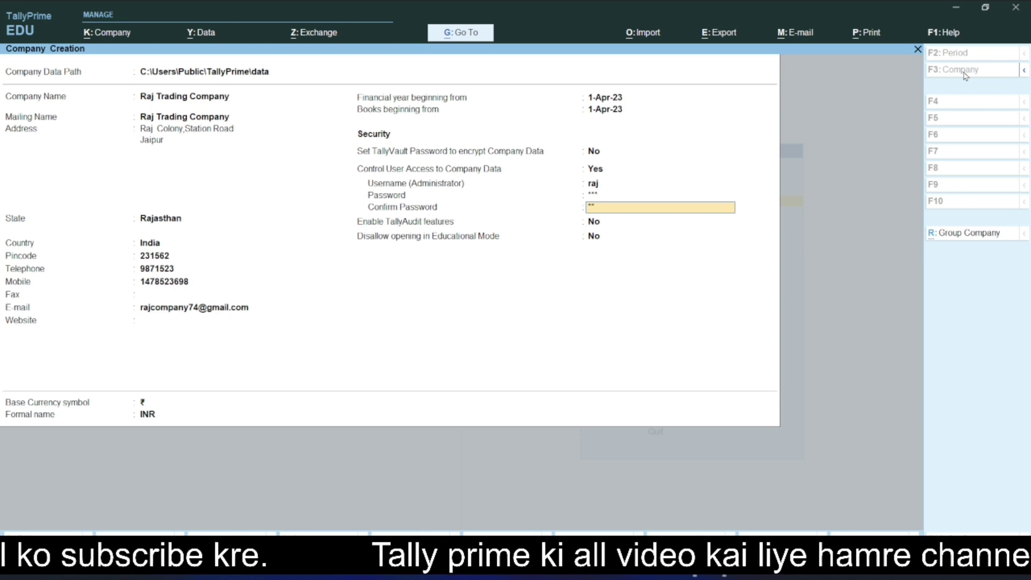
pyautogui.press('Return')
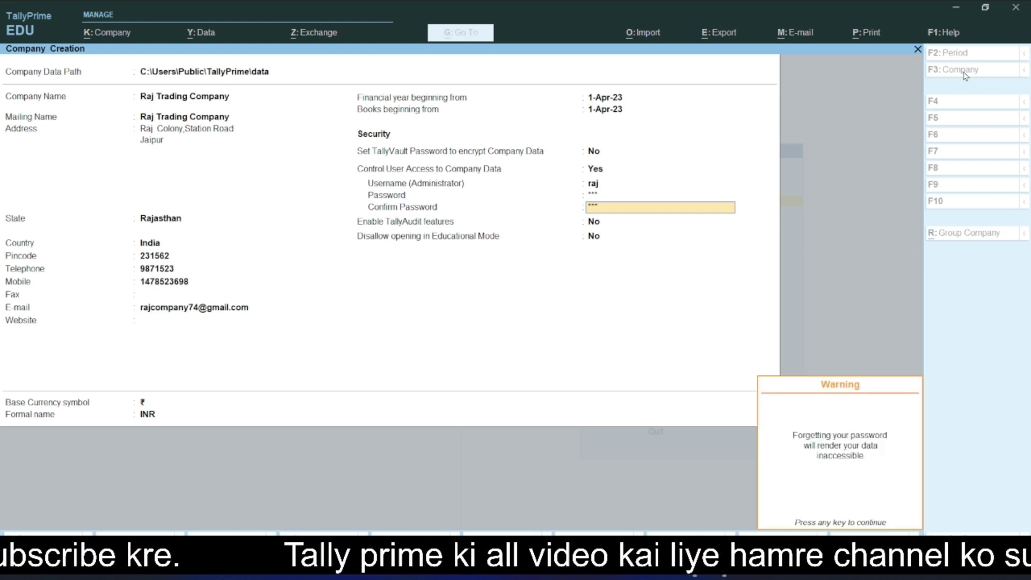
pyautogui.press('Return')
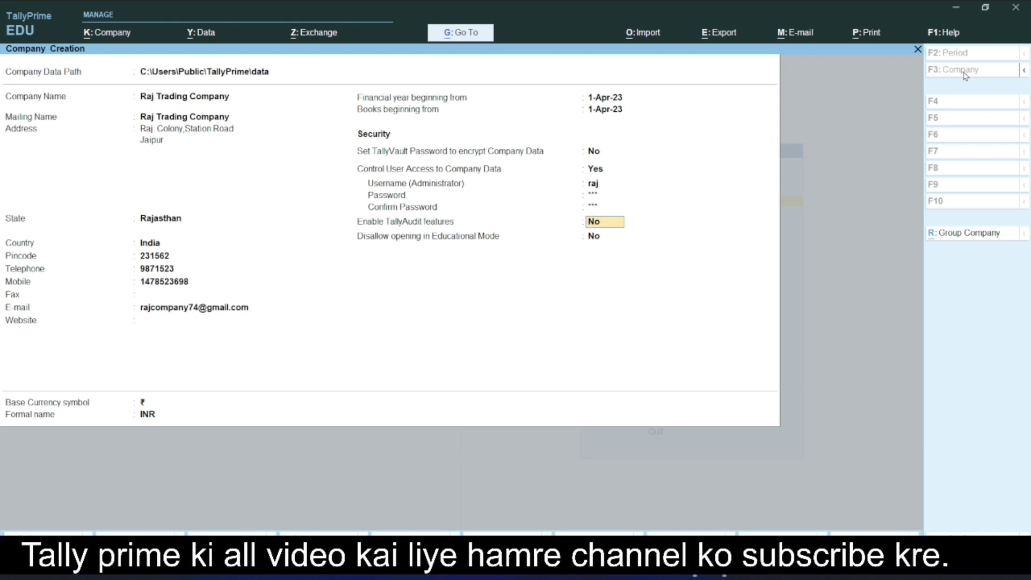
pyautogui.press('Return')
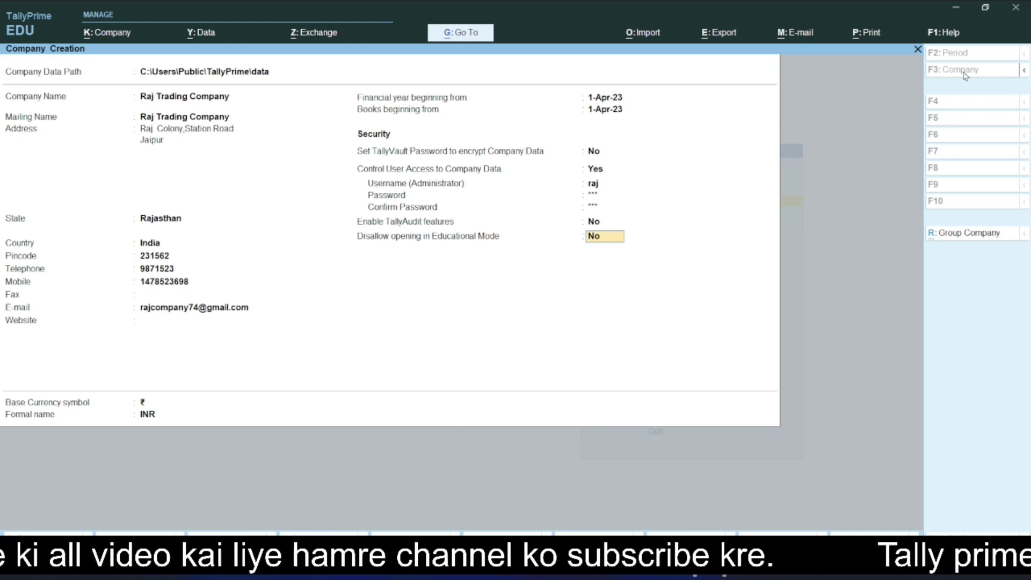
# Step: Keep the educational-mode restriction at No and accept base currency ₹ with formal name INR
pyautogui.press('Return')
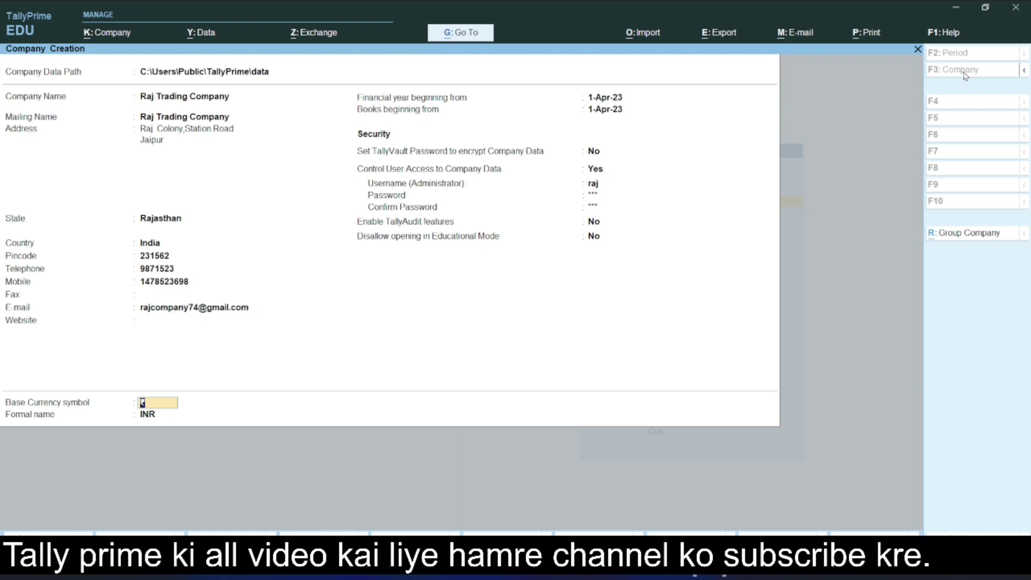
pyautogui.press('Return')
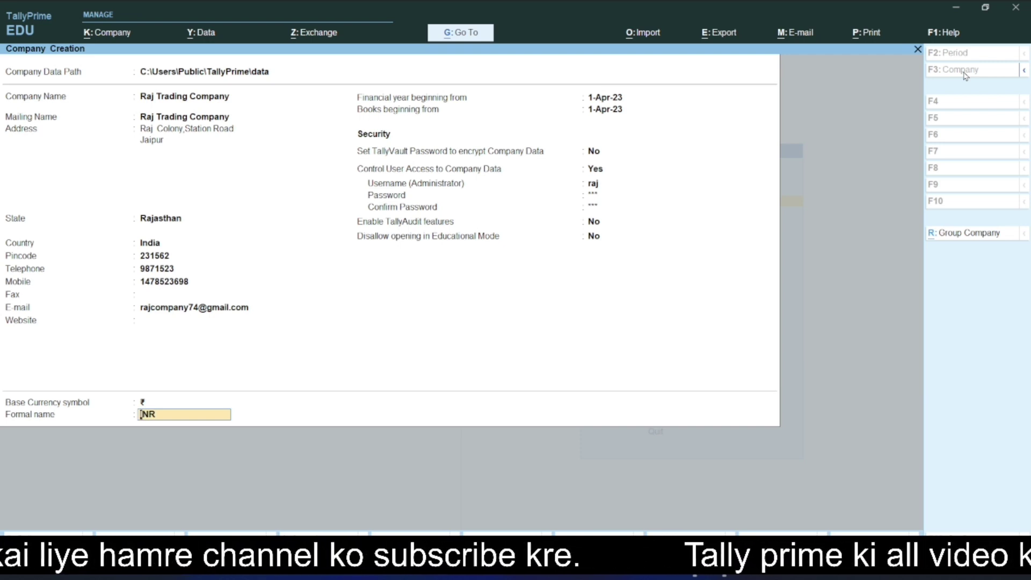
pyautogui.press('Return')
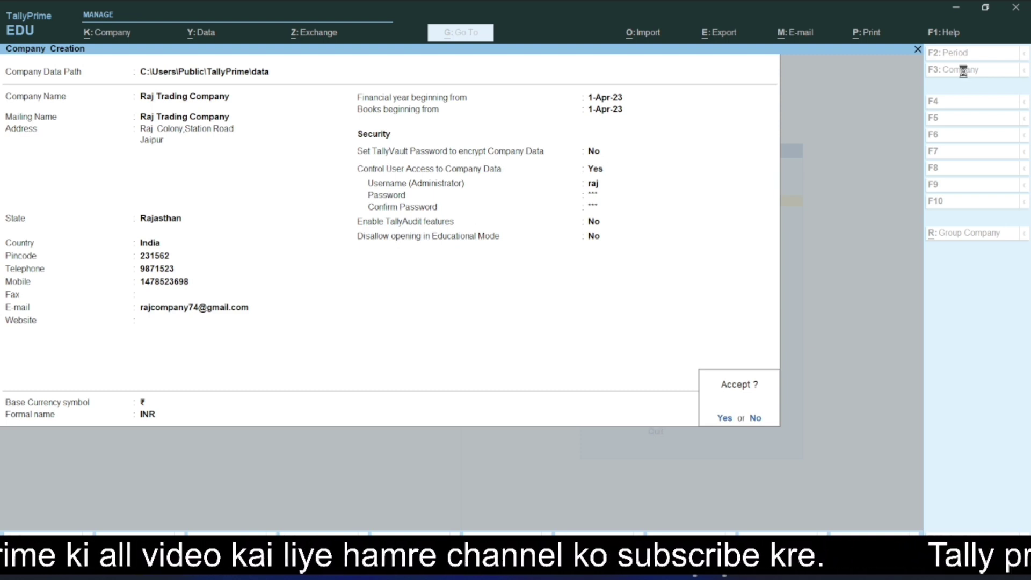
# Step: Save Raj Trading Company and log into it with the administrator username and password
pyautogui.press('Return')
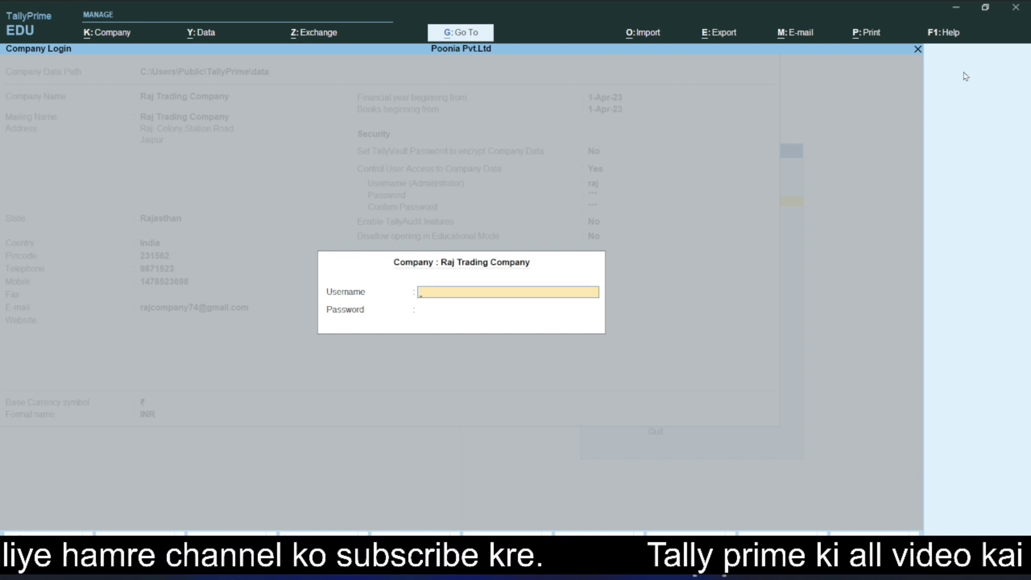
pyautogui.write('aj')
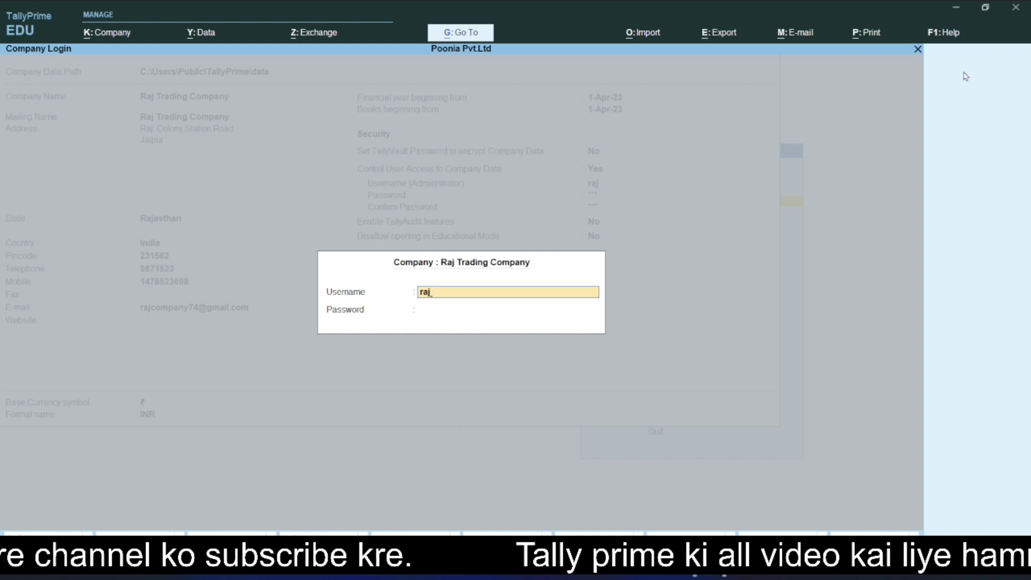
pyautogui.press('Return')
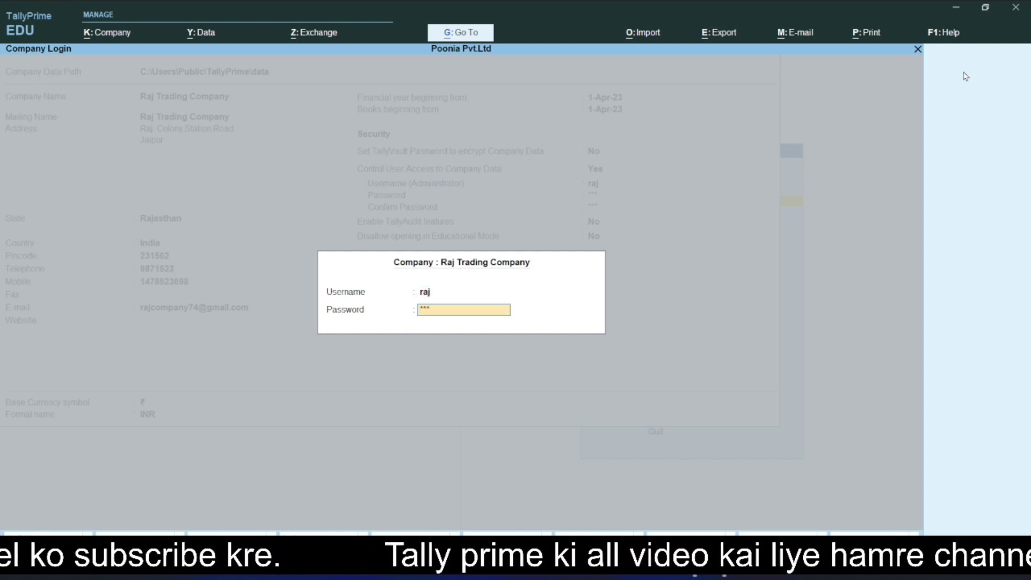
pyautogui.press('Return')
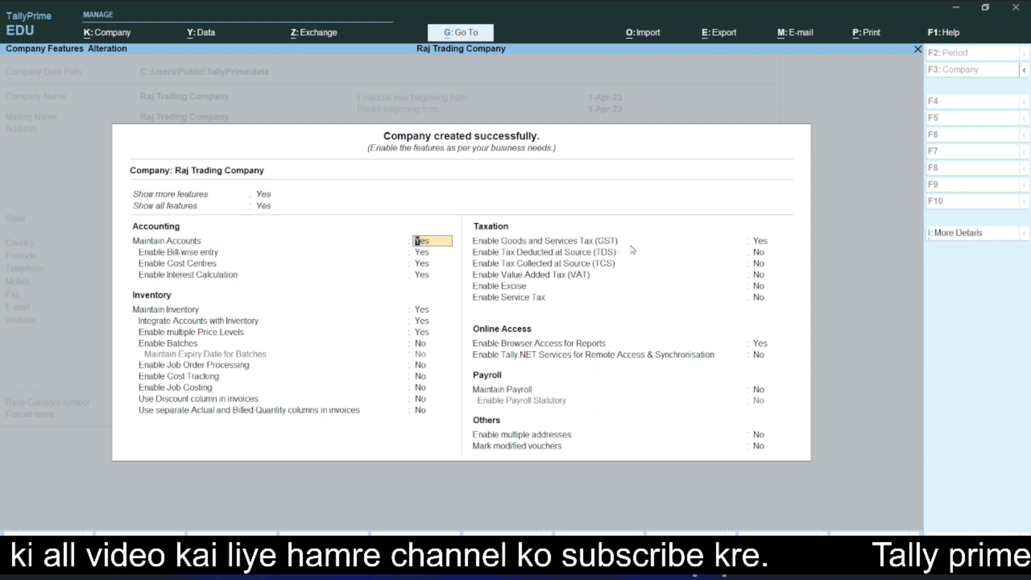
# Step: Set GST to No in Company Features and accept the features screen with Ctrl+A
pyautogui.click(768, 245)
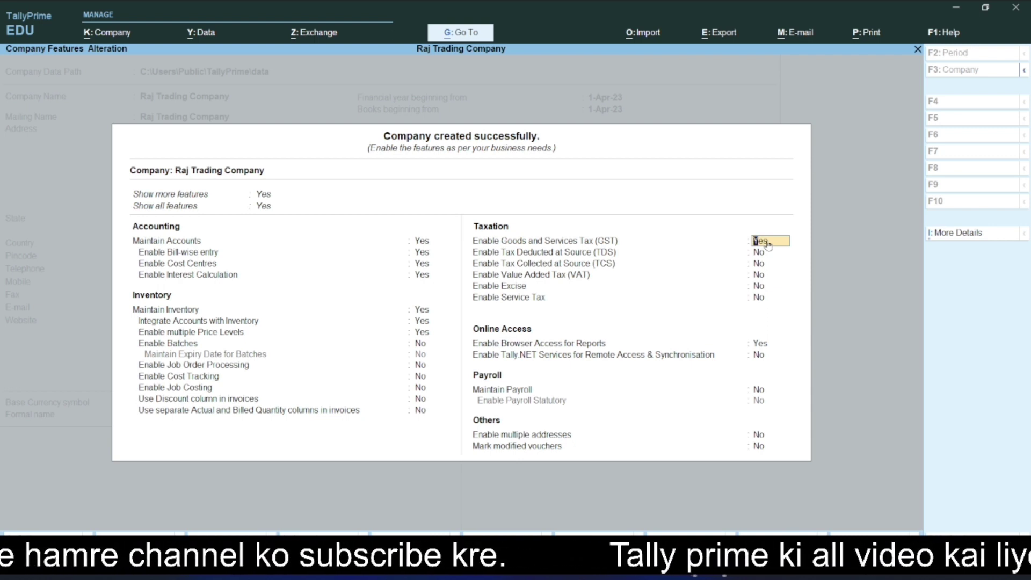
pyautogui.write('n')
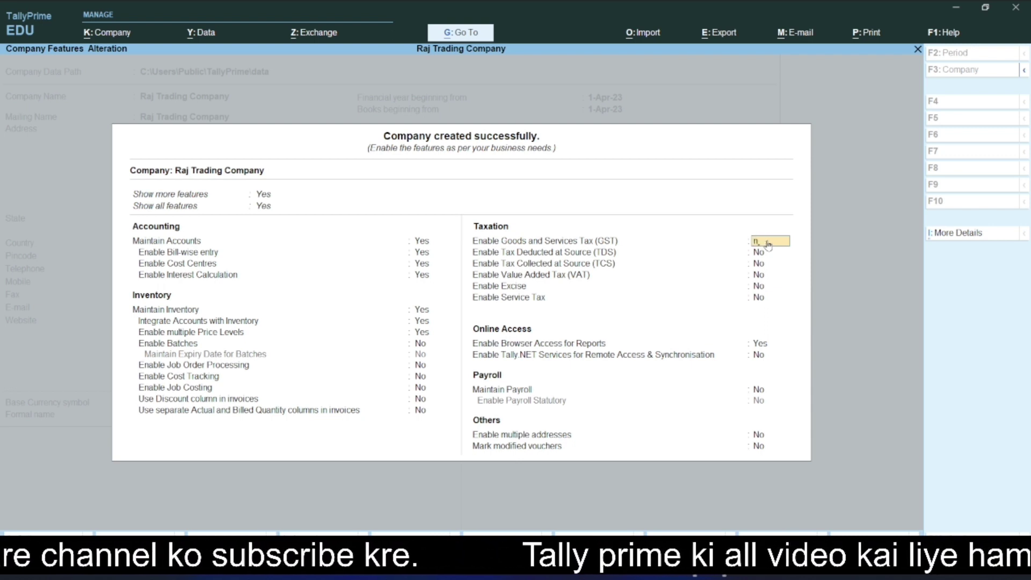
pyautogui.press('Return')
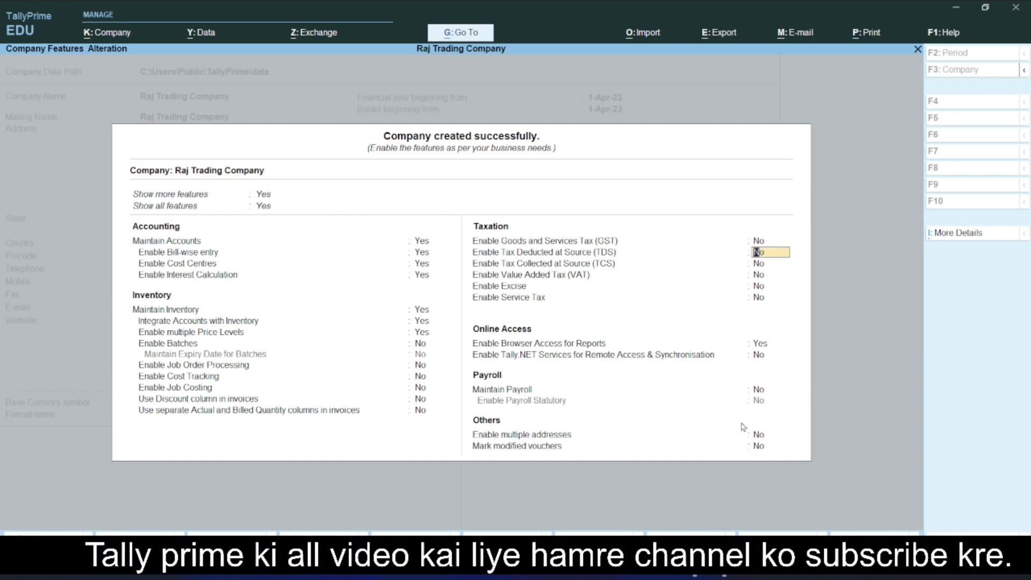
pyautogui.hotkey('ctrl', 'a')
pyautogui.press('ctrl')
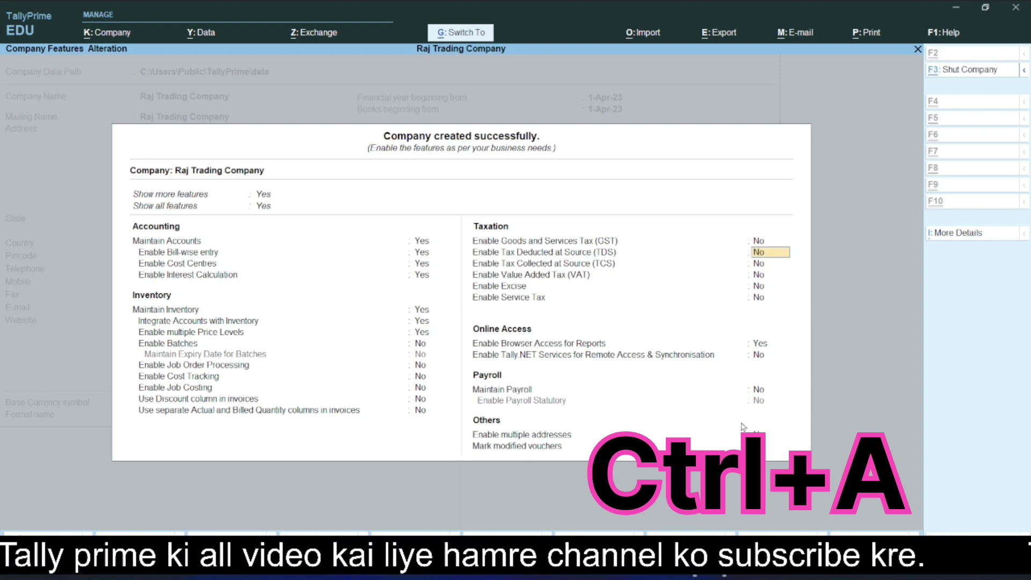
pyautogui.hotkey('ctrl', 'a')
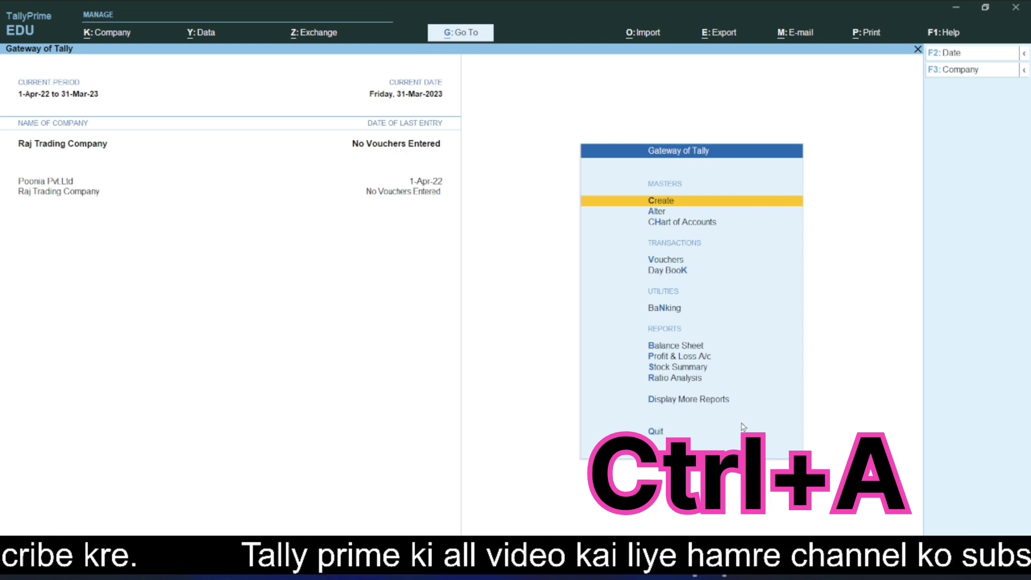
# Step: Shut Poonia Pvt Ltd from the company list, then open Raj Trading Company in Alter Company
pyautogui.press('F3')
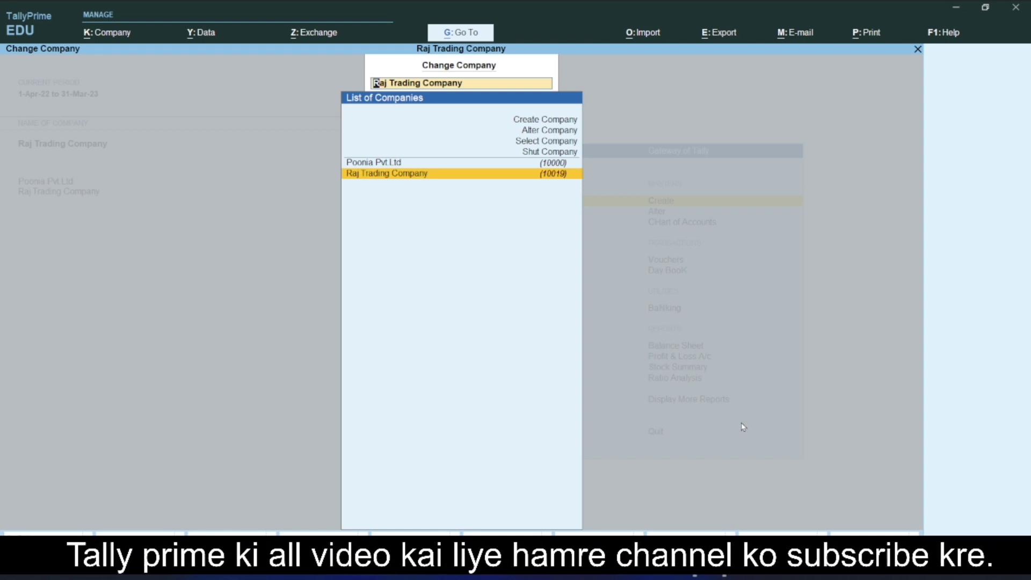
pyautogui.press('Up')
pyautogui.hotkey('ctrl', 'F3')
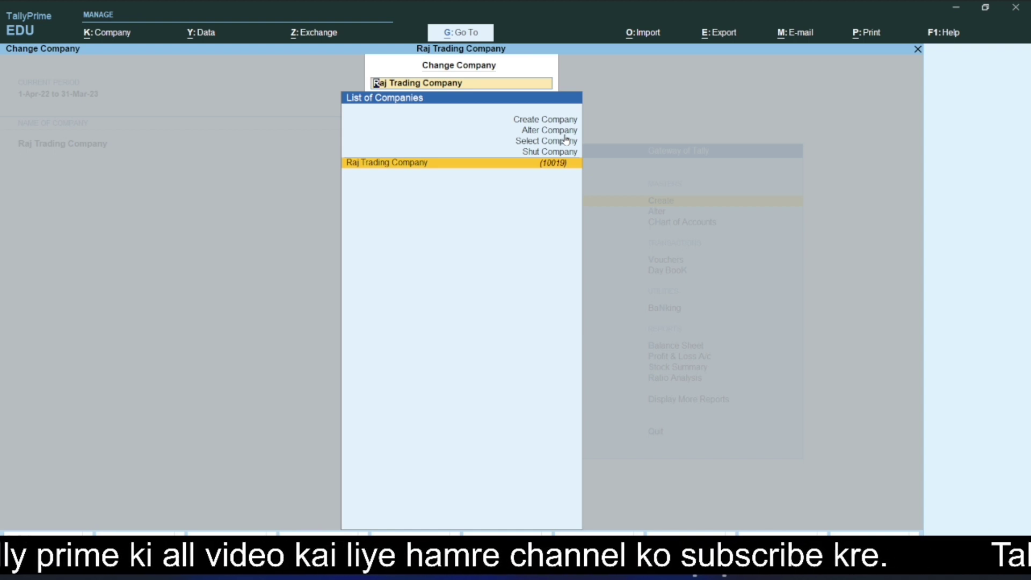
pyautogui.press('Up')
pyautogui.press('Up')
pyautogui.press('Up')
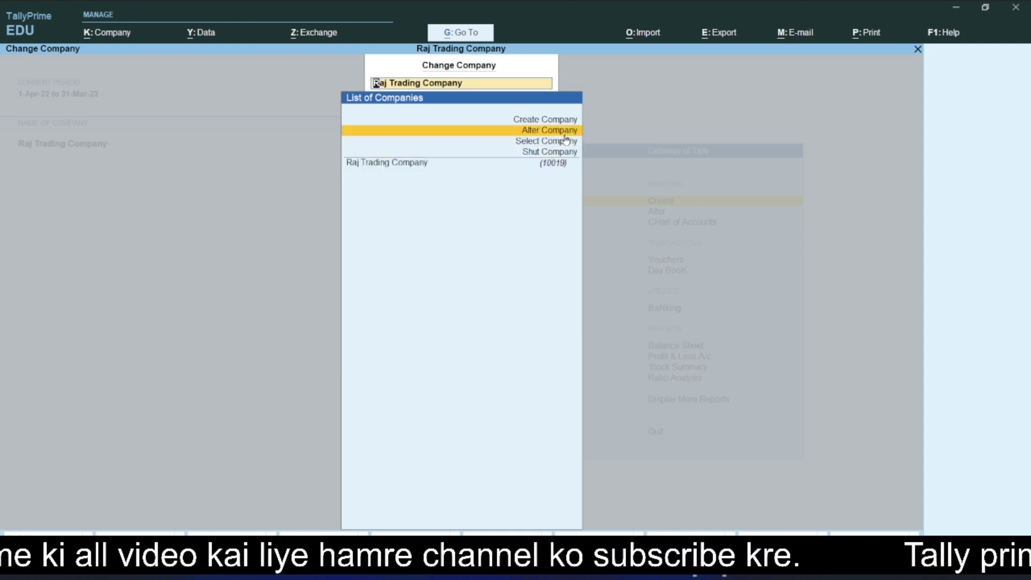
pyautogui.press('Return')
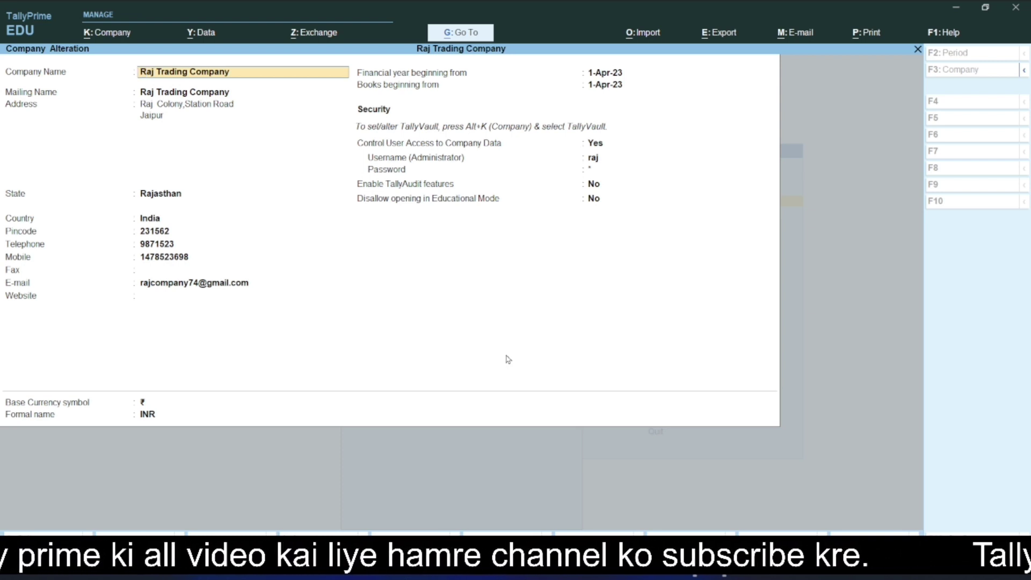
# Step: Enter the new mobile number for Raj Trading Company and accept the Company Alteration form
pyautogui.click(194, 258)
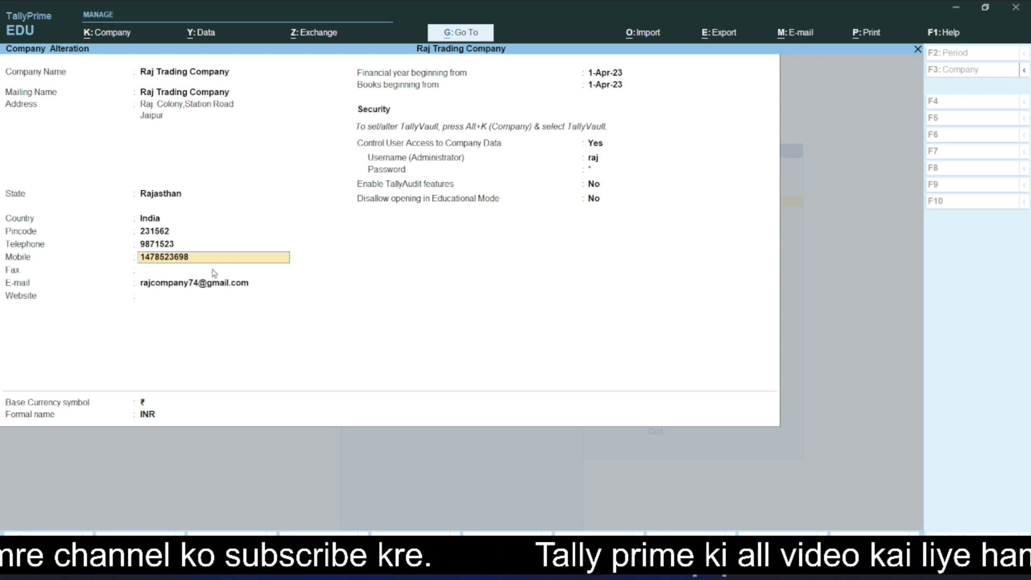
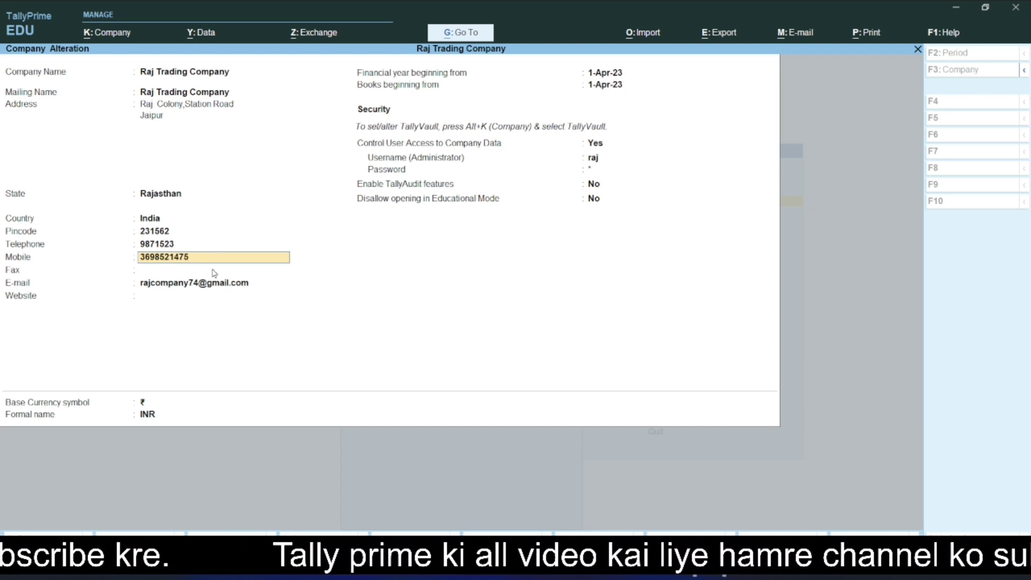
pyautogui.press('Return')
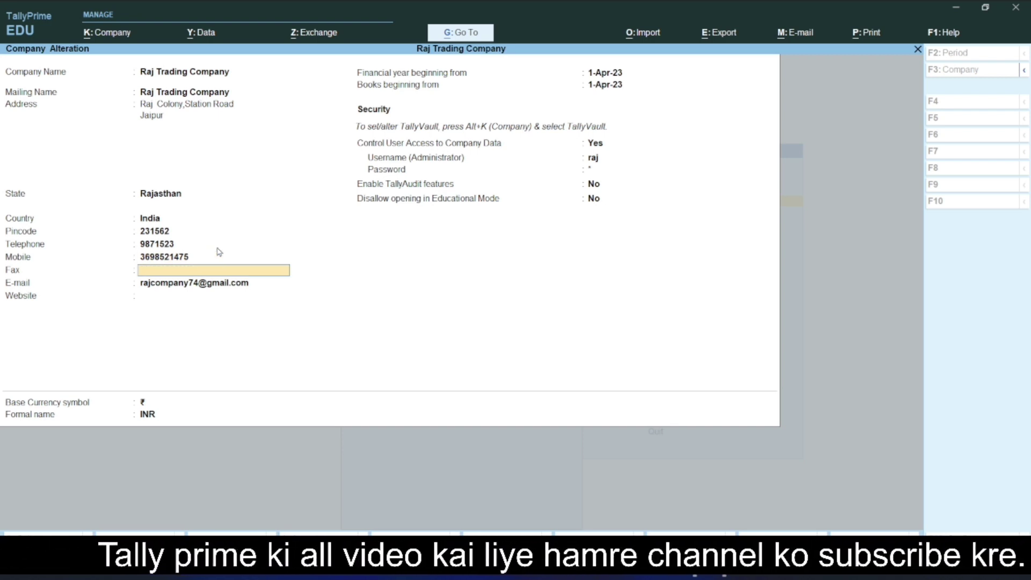
pyautogui.press('ctrl')
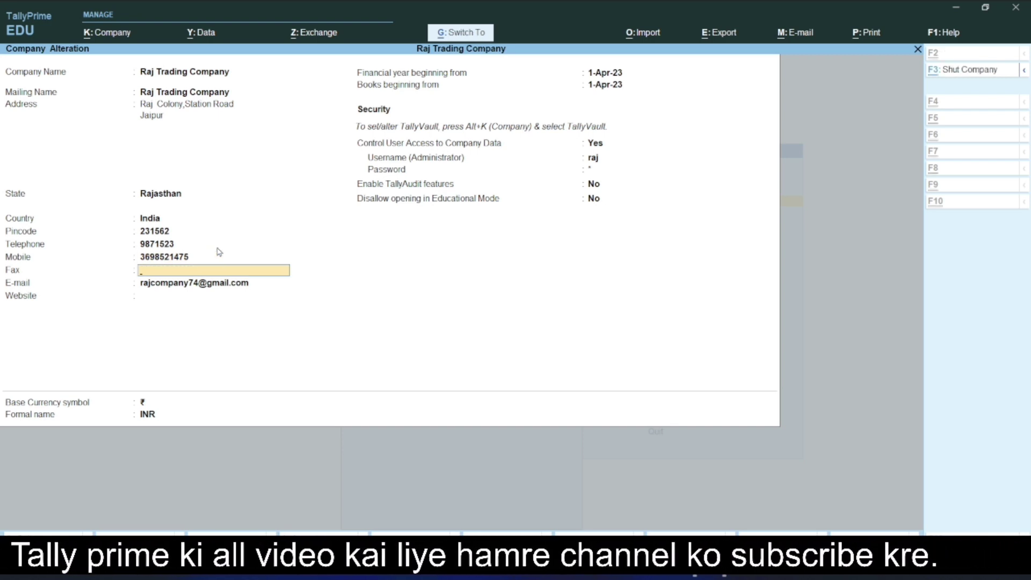
pyautogui.hotkey('ctrl', 'a')
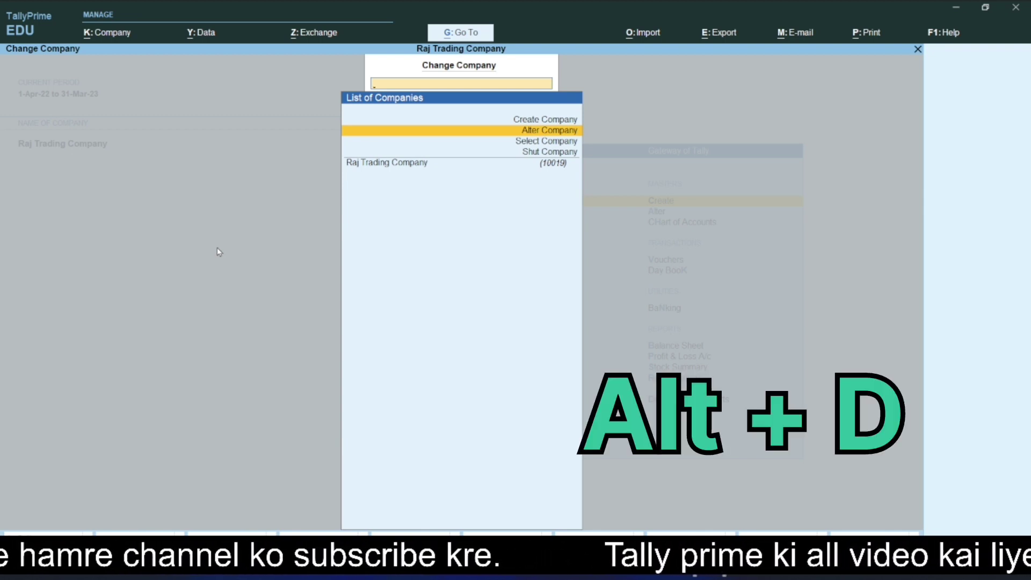
pyautogui.press('Return')
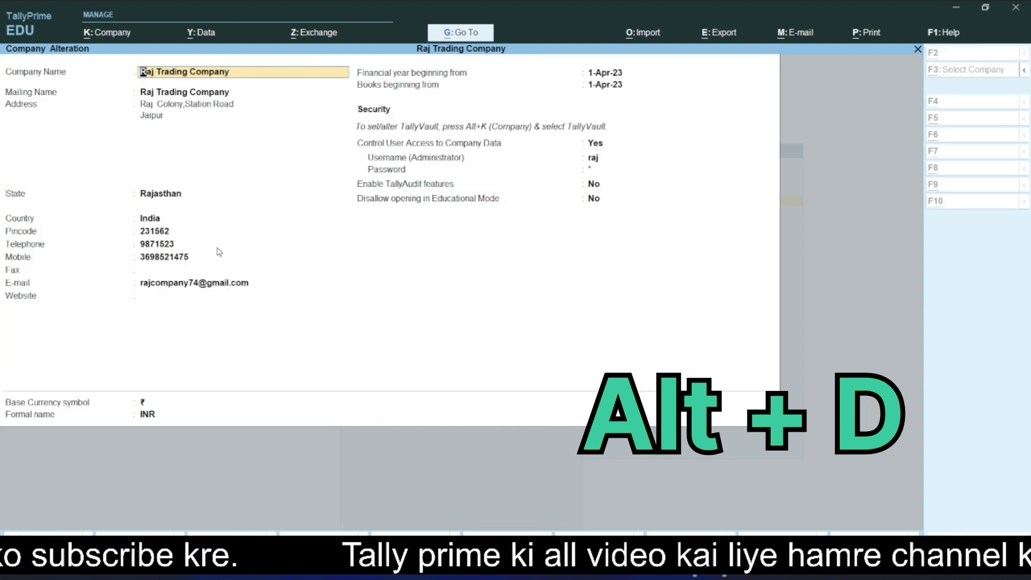
pyautogui.hotkey('alt', 'd')
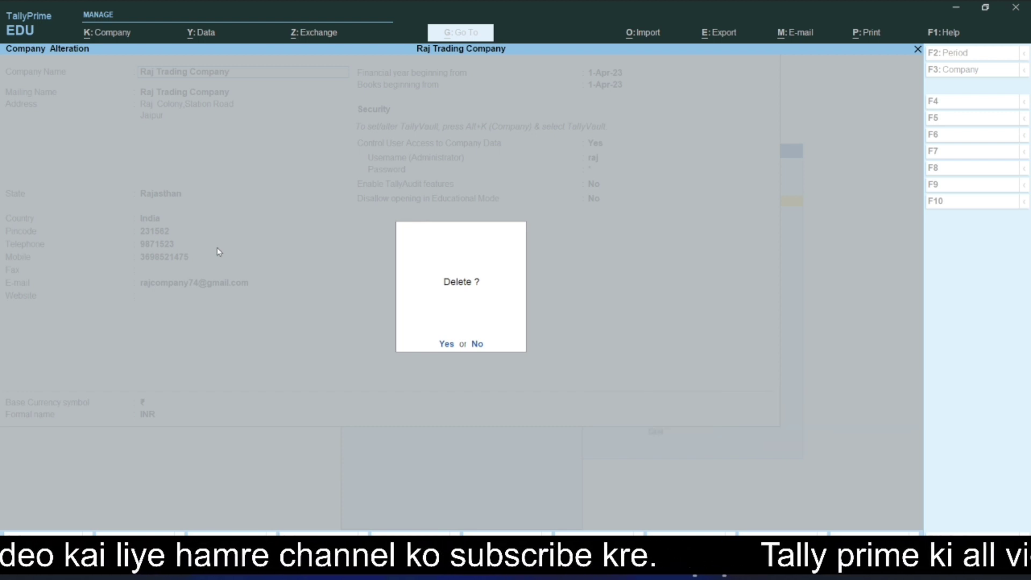
pyautogui.press('n')
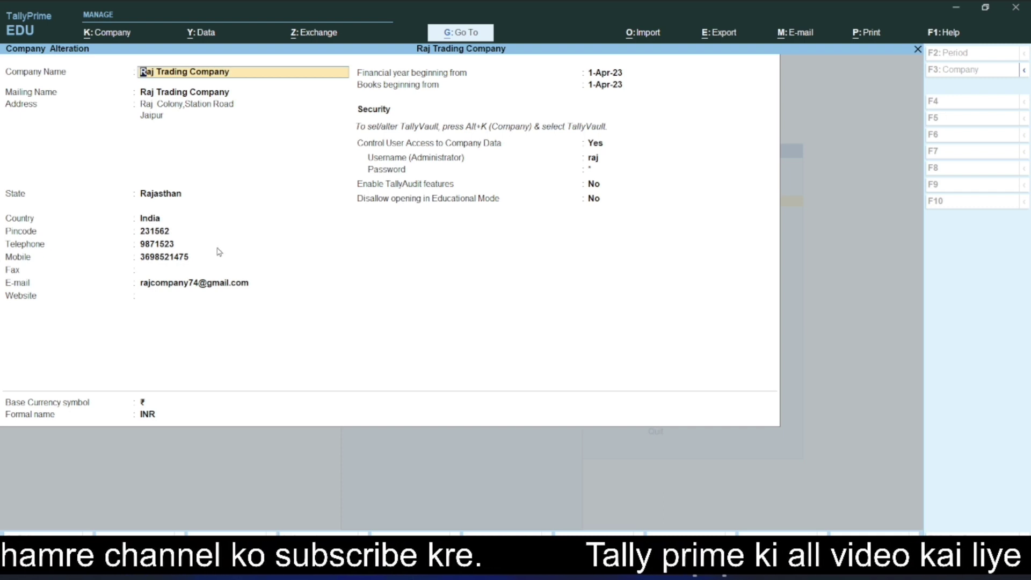
pyautogui.press('Escape')
pyautogui.press('Escape')
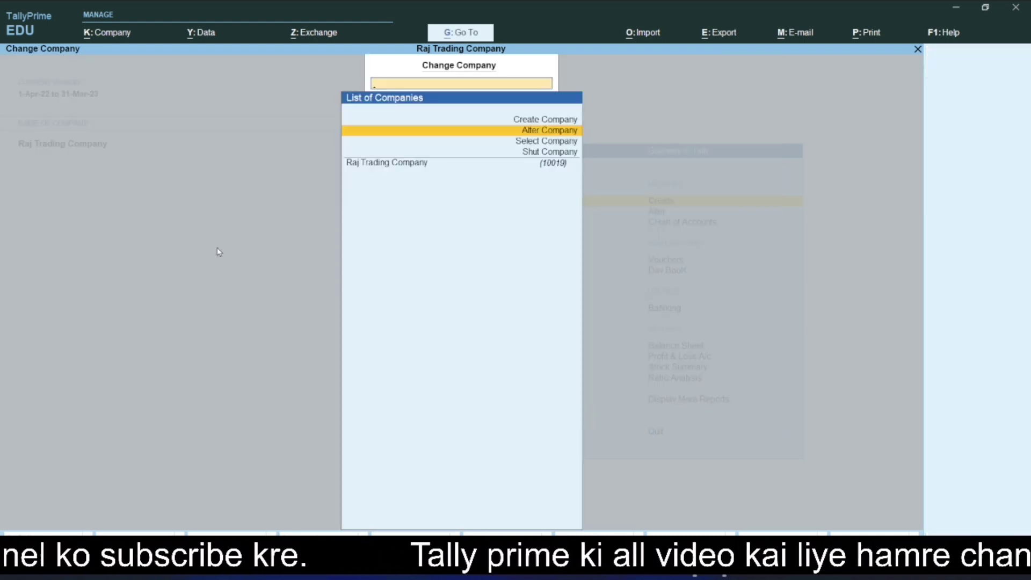
# Step: Choose Select Company and pick Ganpati Automobiles from the List of Companies
pyautogui.press('Down')
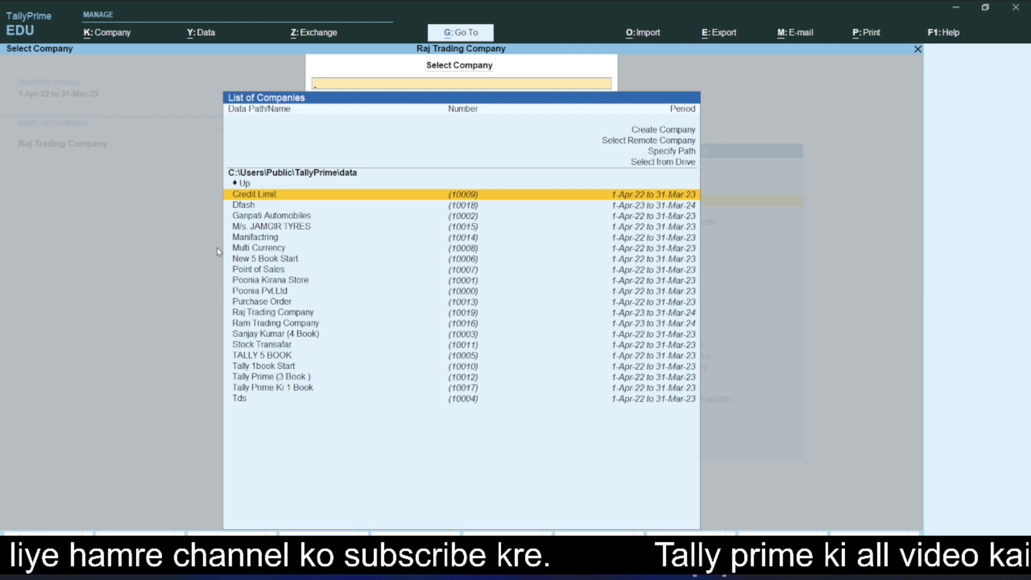
pyautogui.click(276, 279)
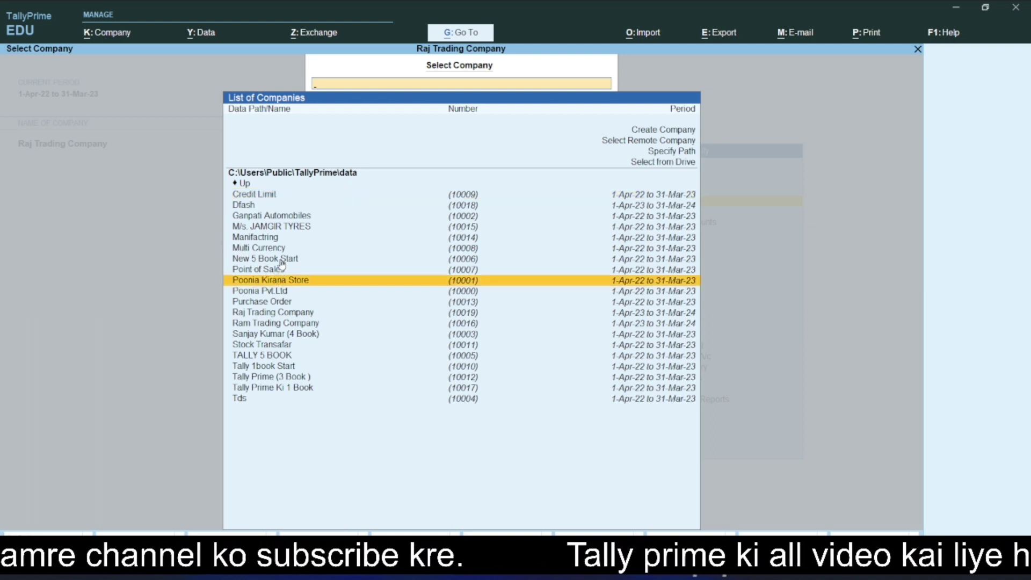
pyautogui.click(282, 217)
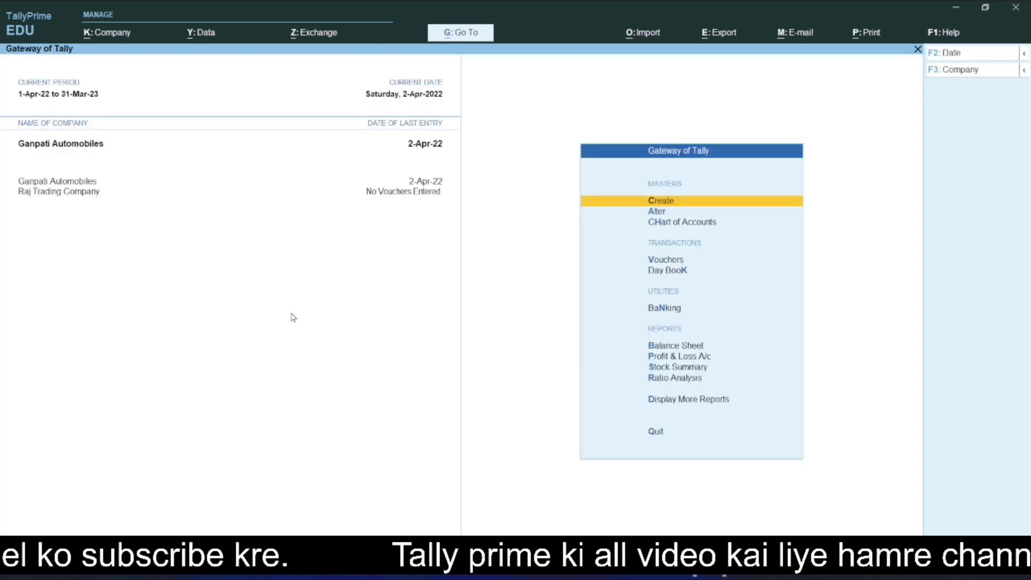
pyautogui.press('F3')
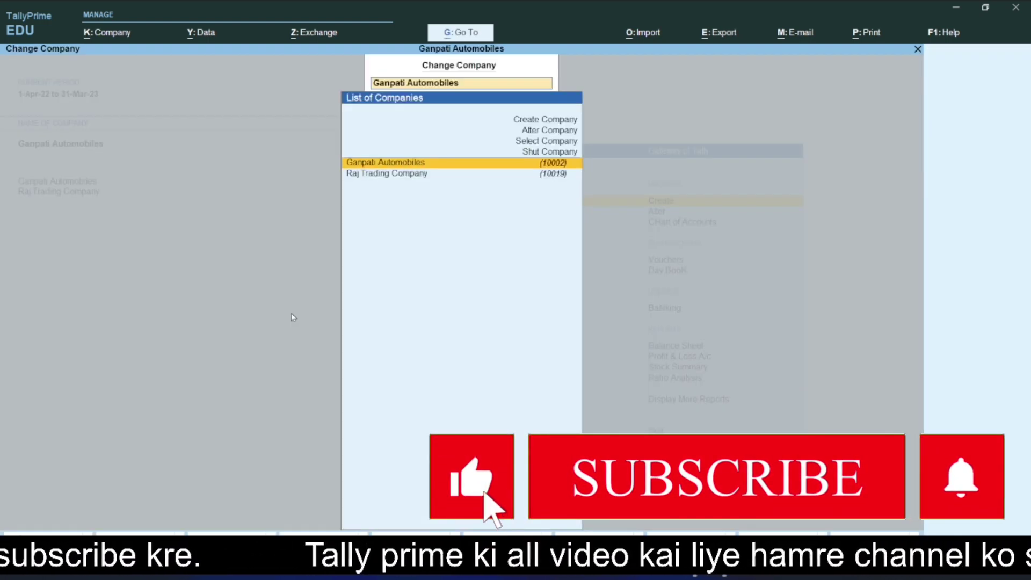
pyautogui.press('Up')
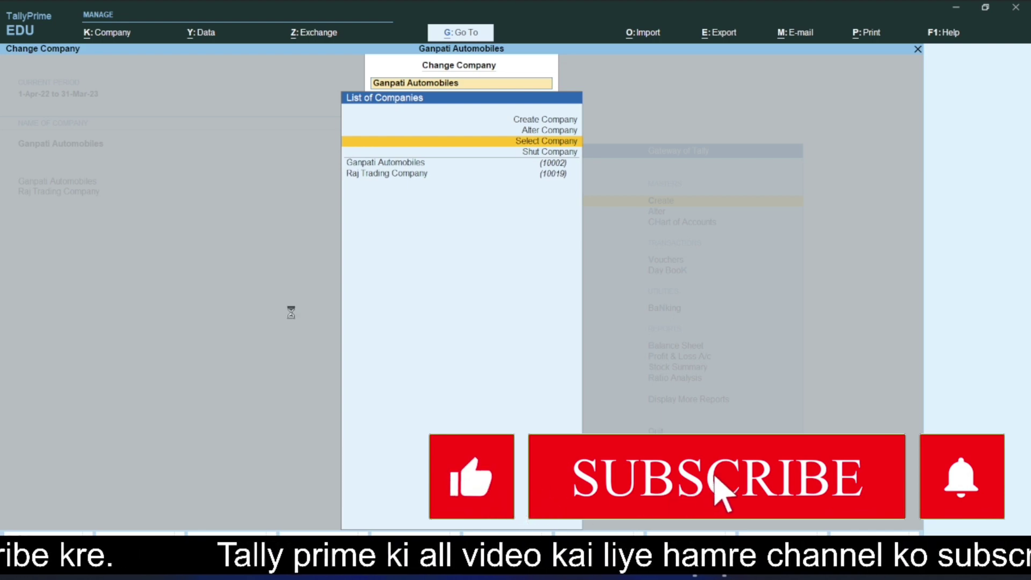
pyautogui.press('Return')
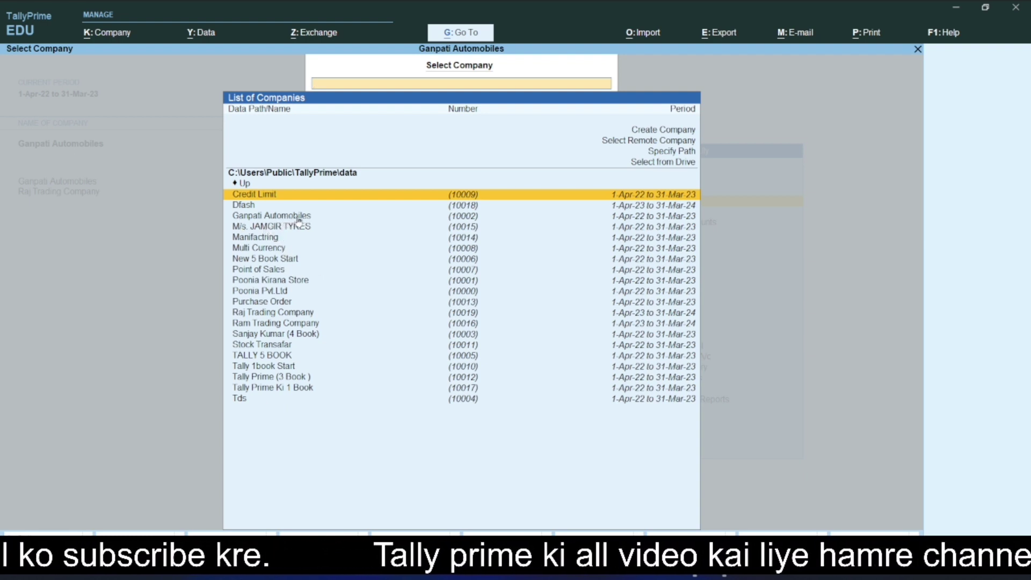
pyautogui.press('Down')
pyautogui.press('Down')
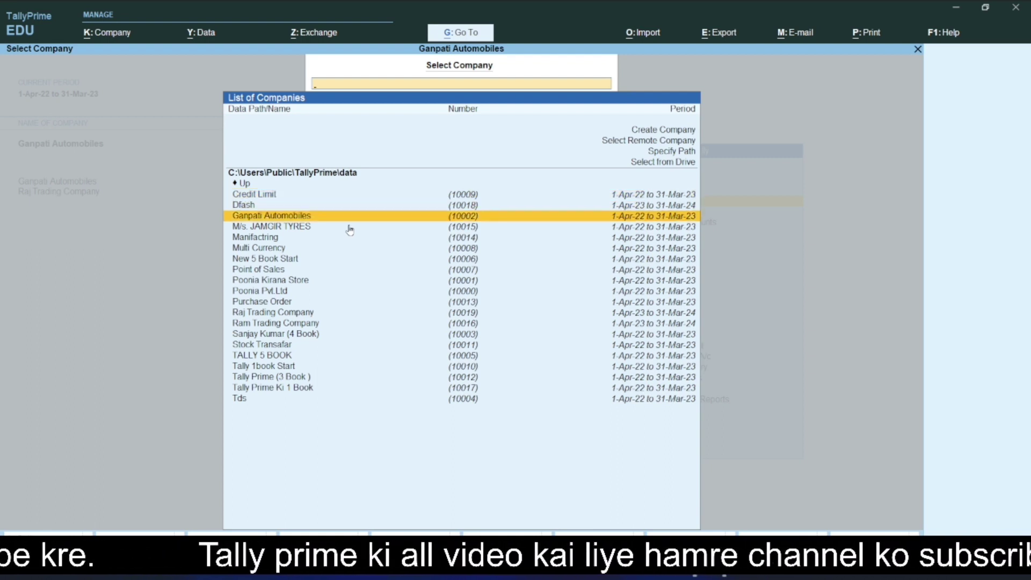
pyautogui.press('Return')
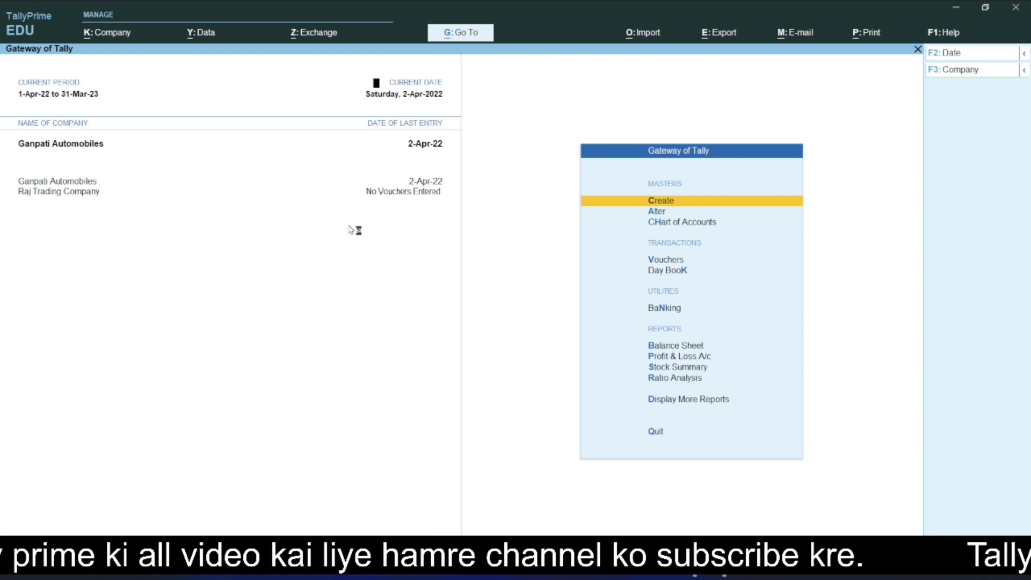
pyautogui.press('F3')
# Step: Make Raj Trading Company current, then open the Shut Company list
pyautogui.press('Down')
pyautogui.press('Return')
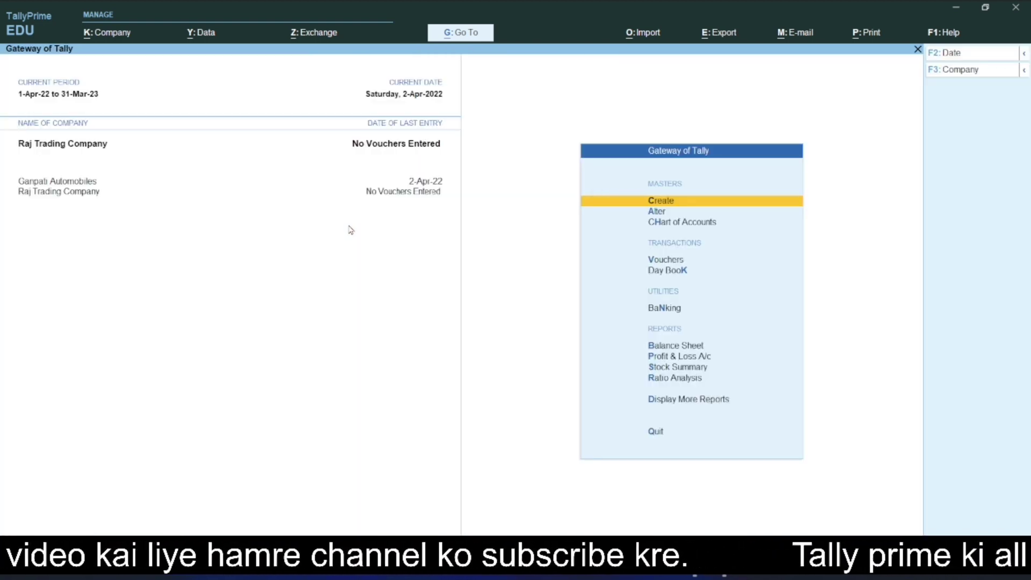
pyautogui.press('F3')
pyautogui.press('Up')
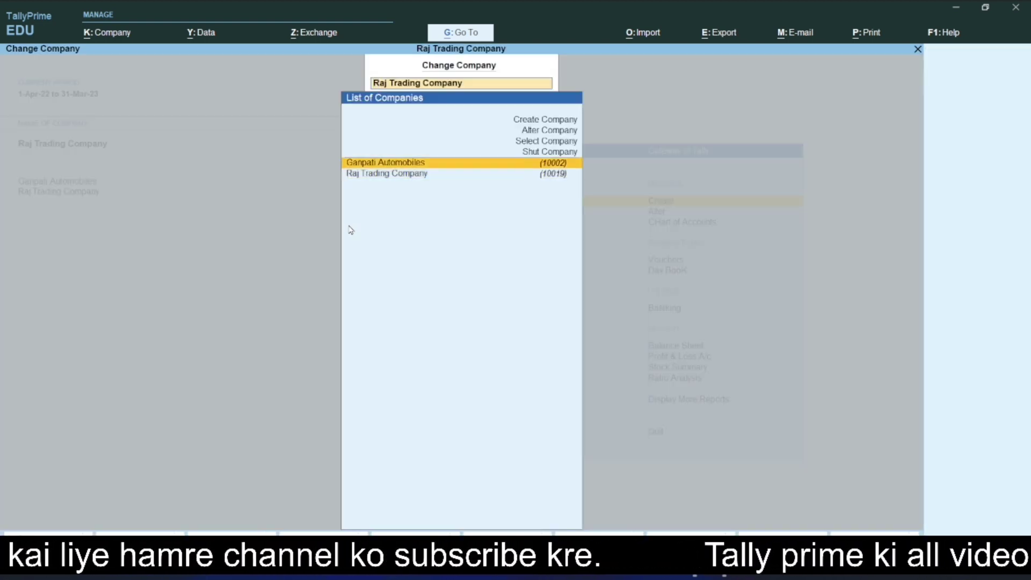
pyautogui.press('Up')
pyautogui.press('Return')
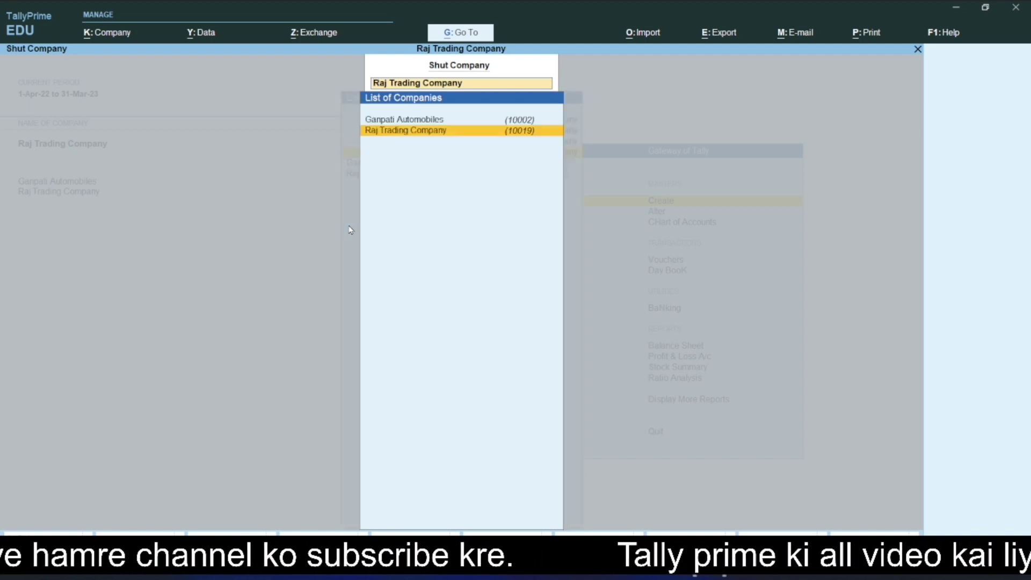
# Step: Back out of the Shut Company list and reopen it from the company menu
pyautogui.press('Return')
pyautogui.press('Escape')
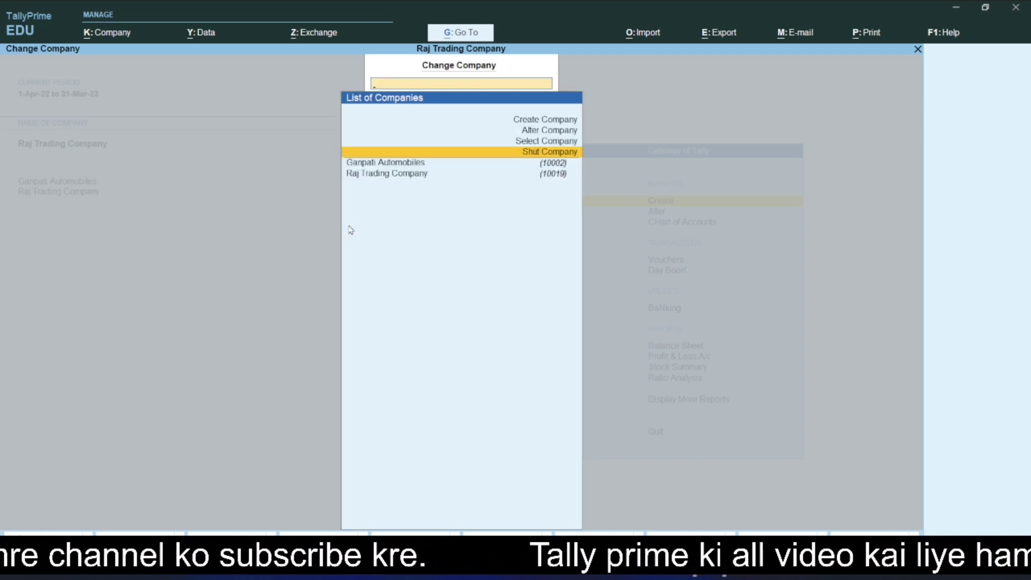
pyautogui.press('Up')
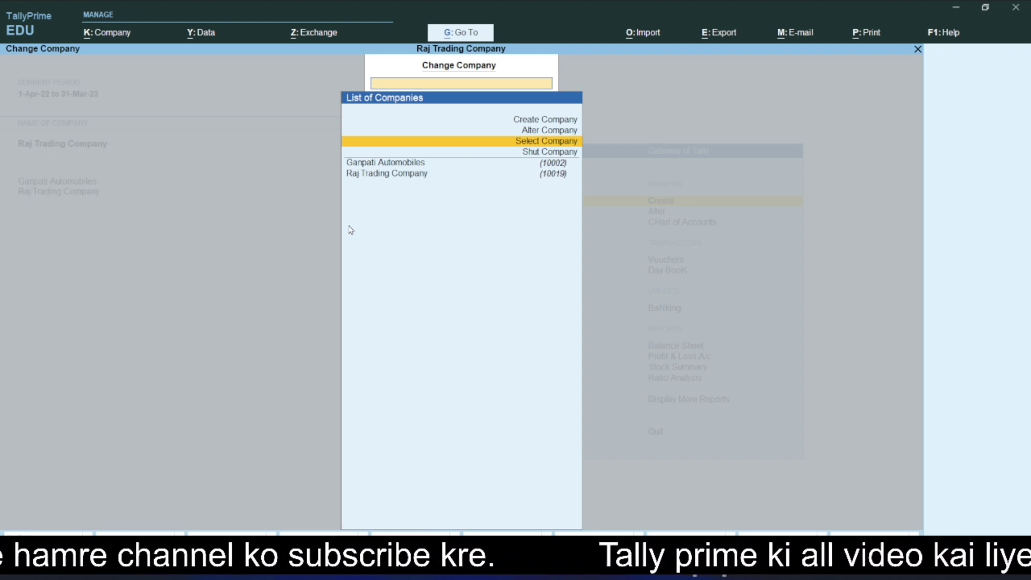
pyautogui.press('Down')
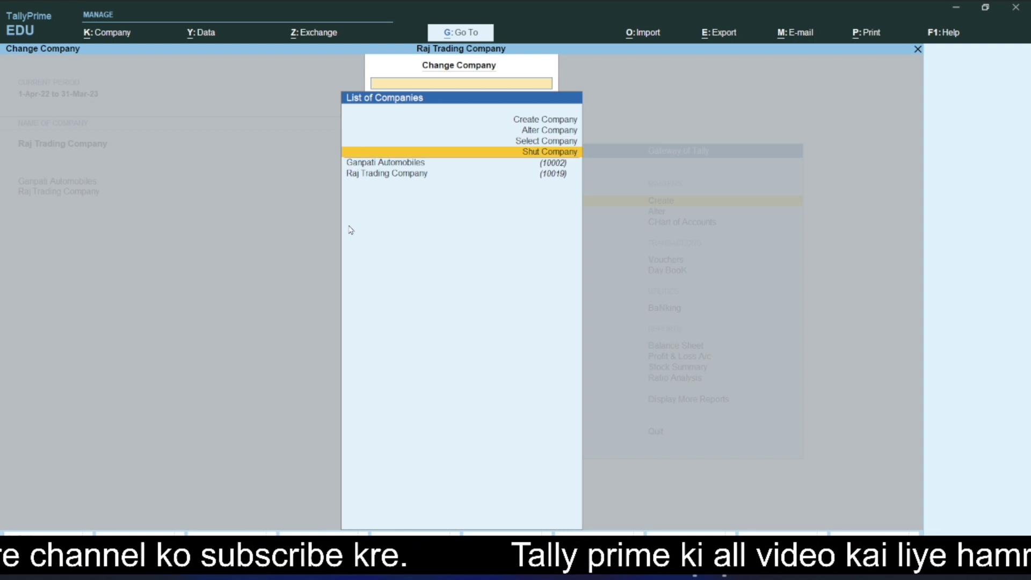
pyautogui.press('Return')
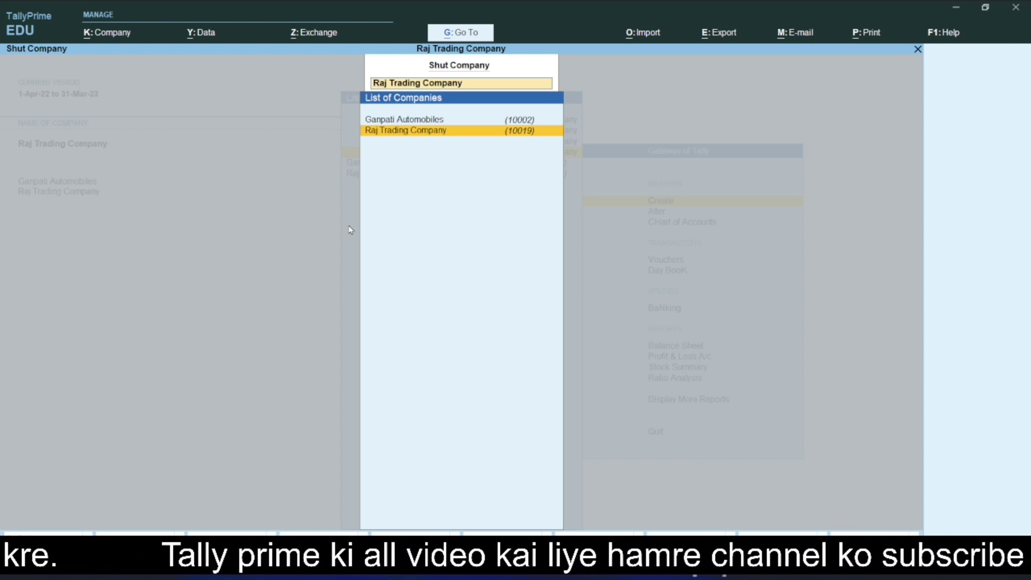
# Step: Pick Ganpati Automobiles in the Shut Company list and confirm shutting it with Yes
pyautogui.press('Up')
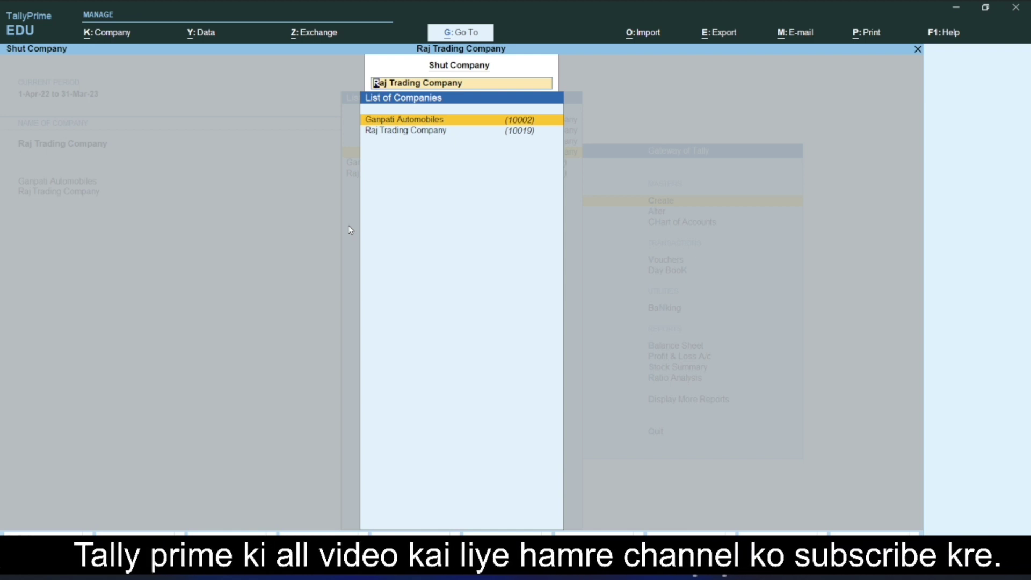
pyautogui.press('Down')
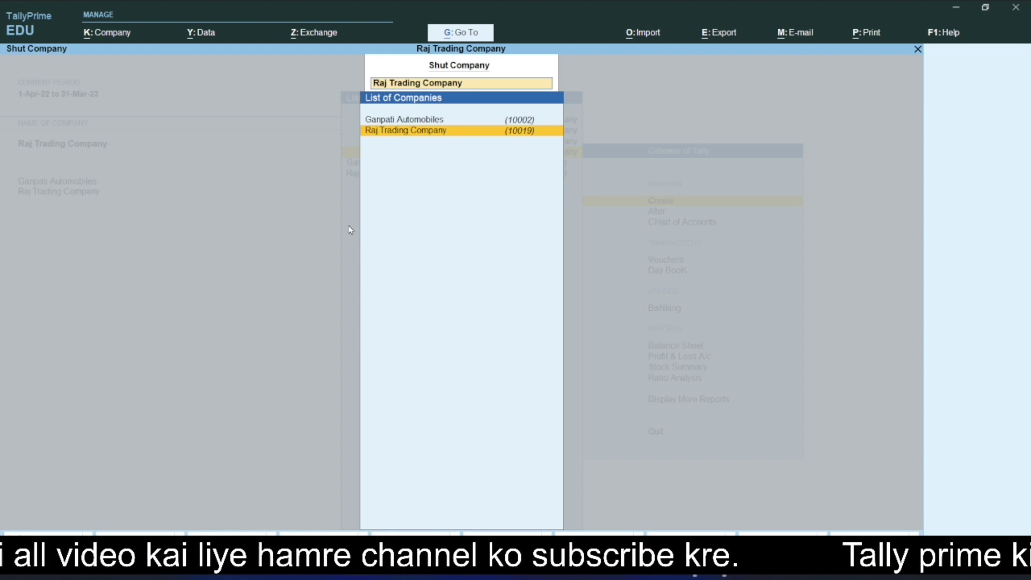
pyautogui.press('Return')
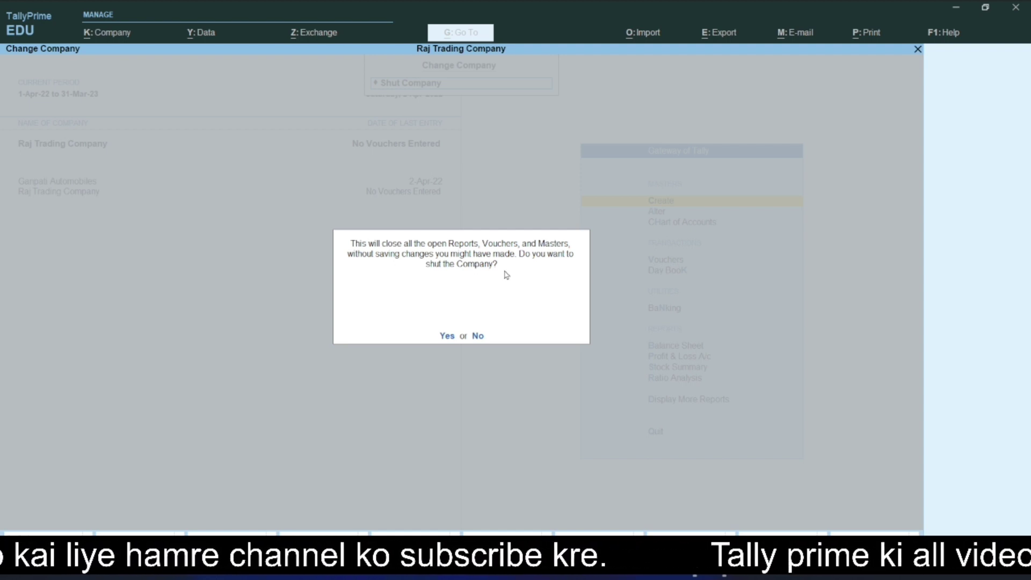
pyautogui.press('y')
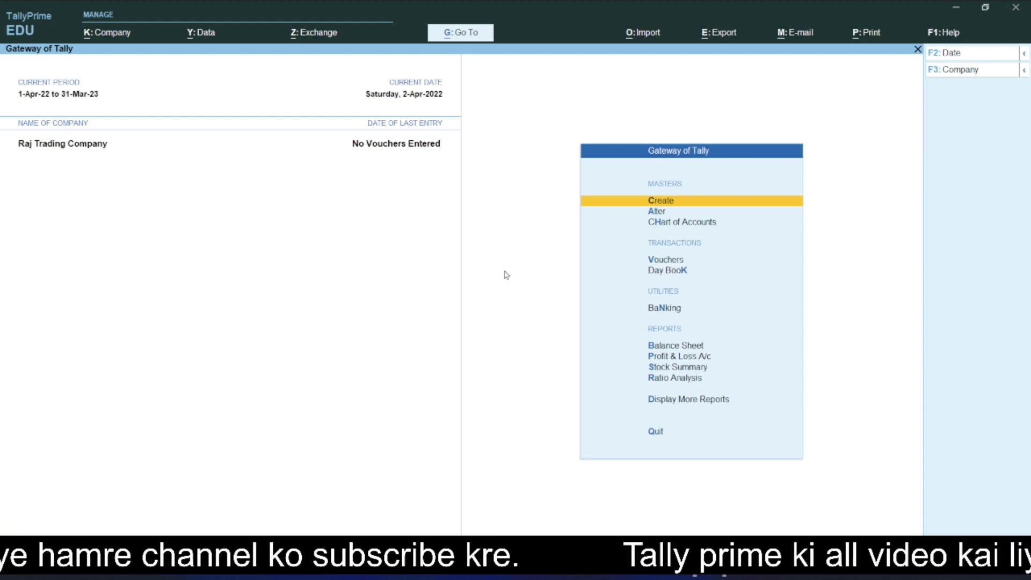